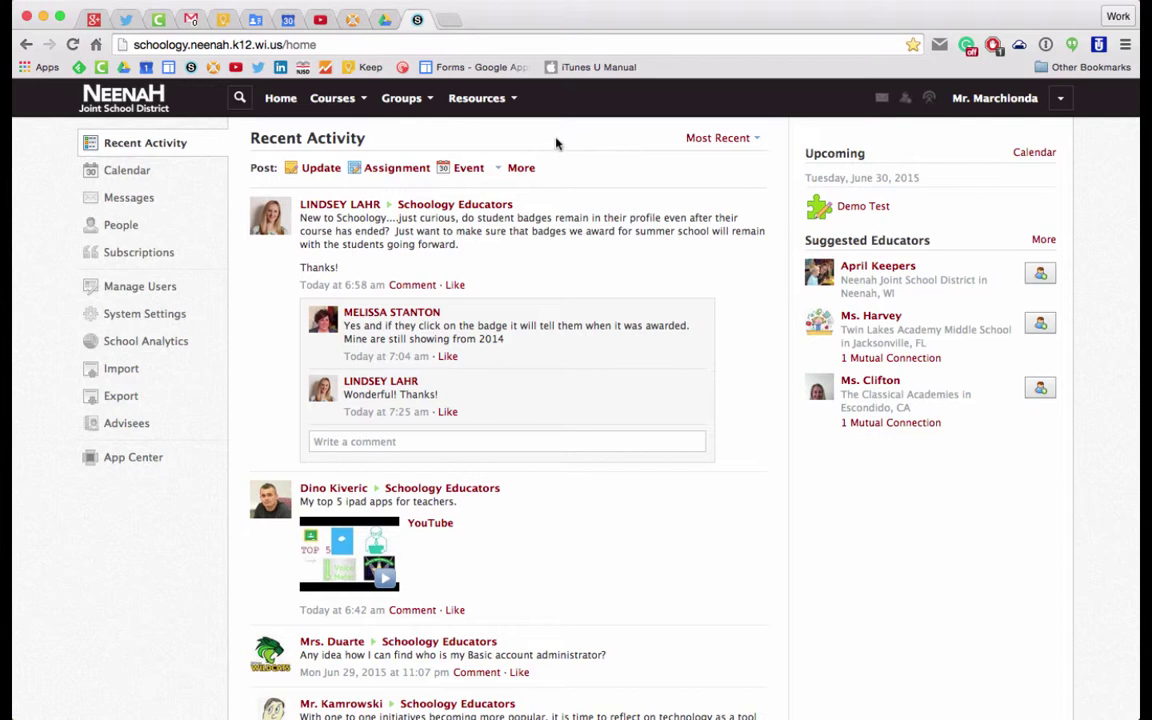
Step: Open the personal resources and start creating a new rubric in the Home collection
left_click(502, 104)
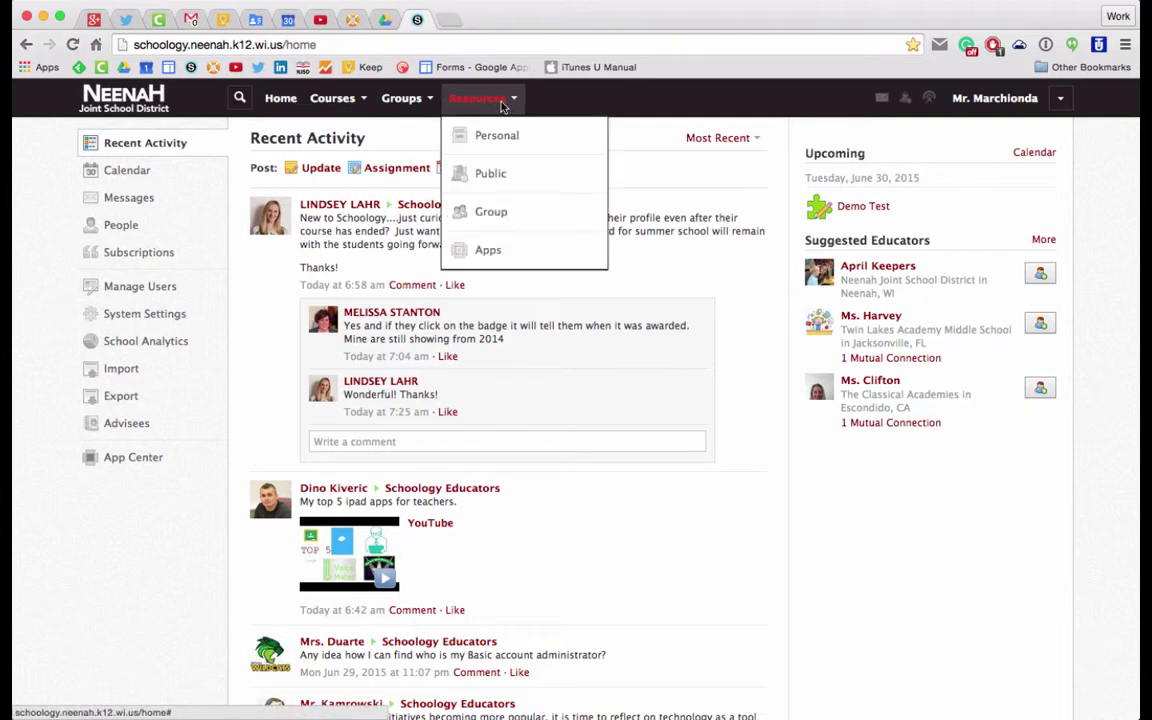
left_click(503, 146)
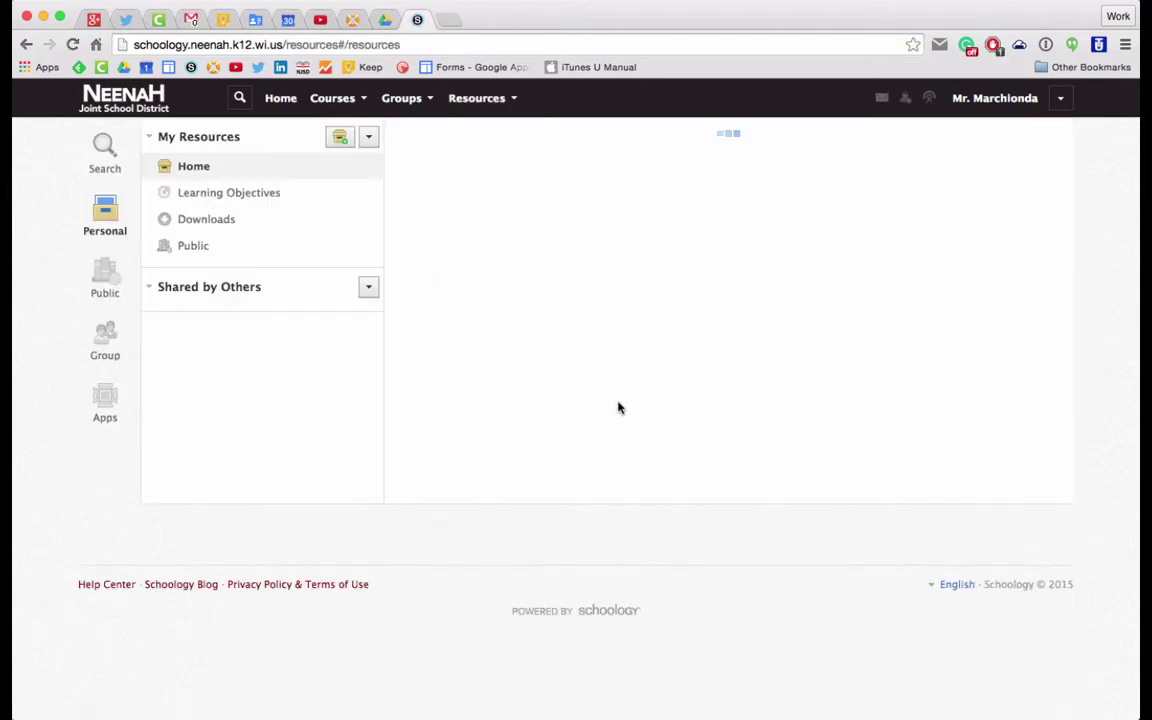
left_click(480, 177)
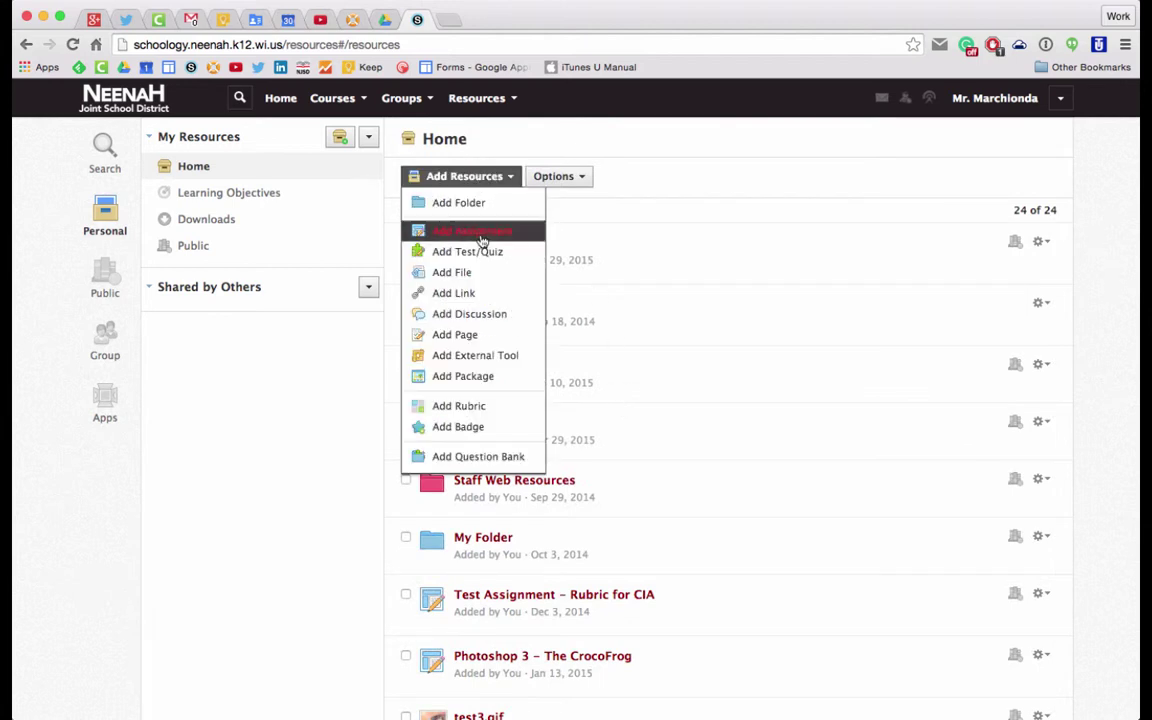
left_click(475, 408)
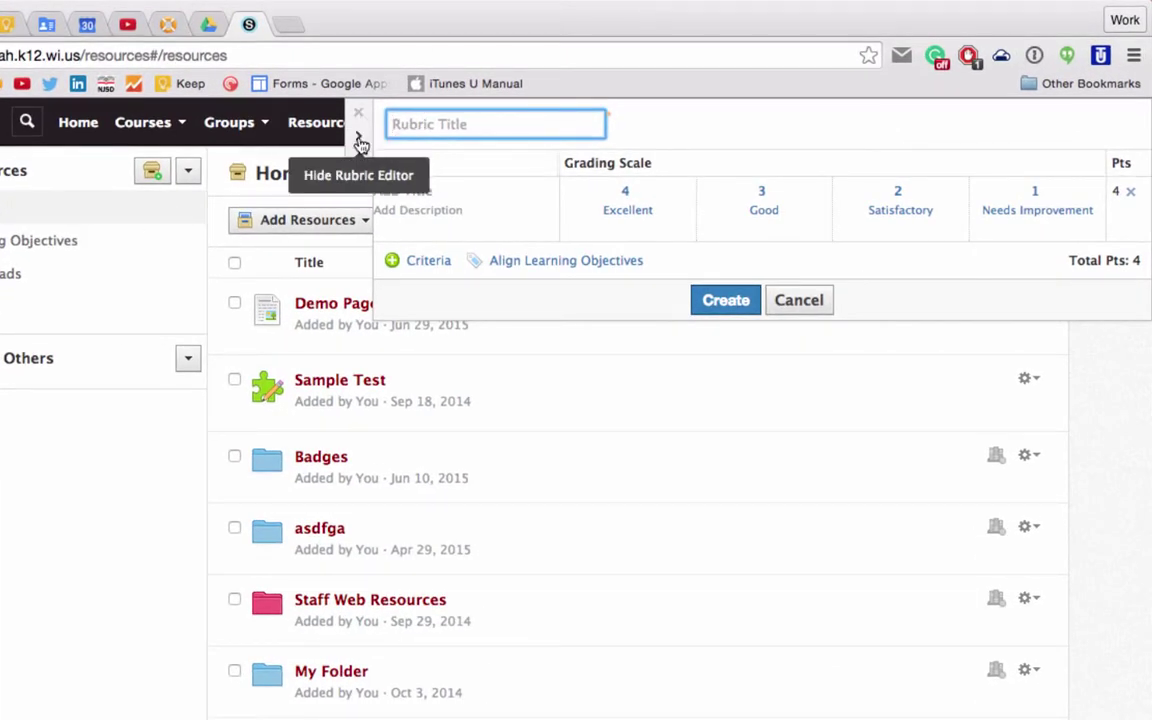
Step: Hide the rubric editor, show it again, and expand it to its wide view
left_click(361, 145)
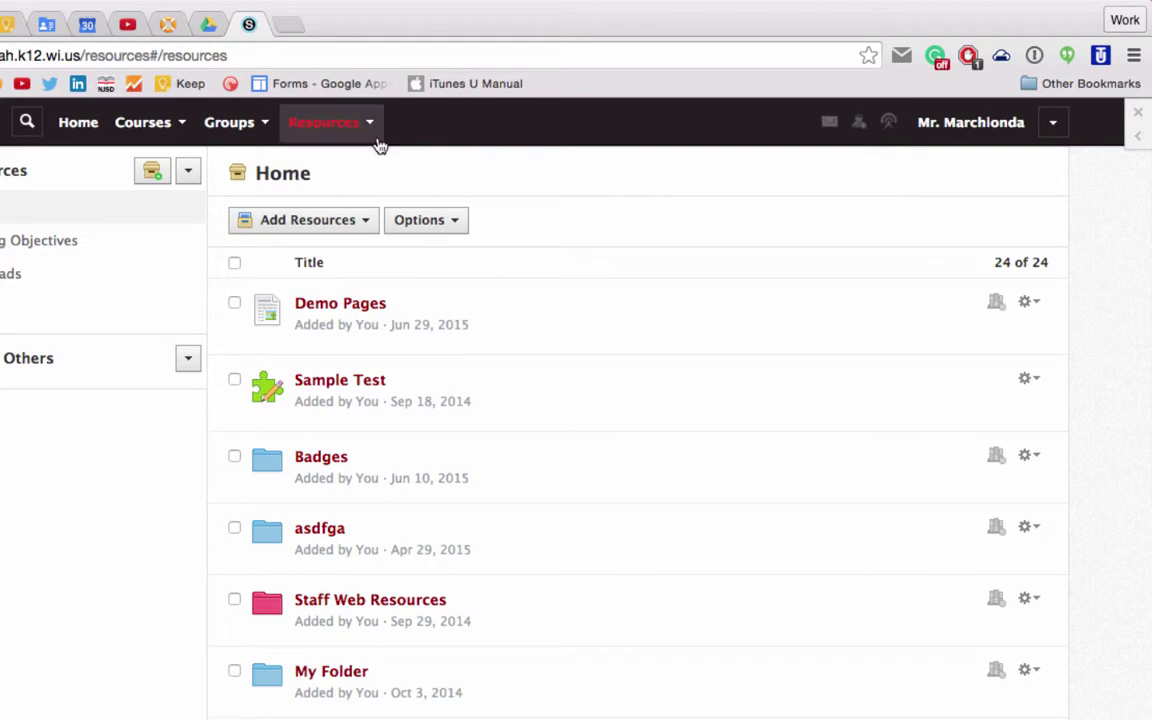
left_click(1138, 128)
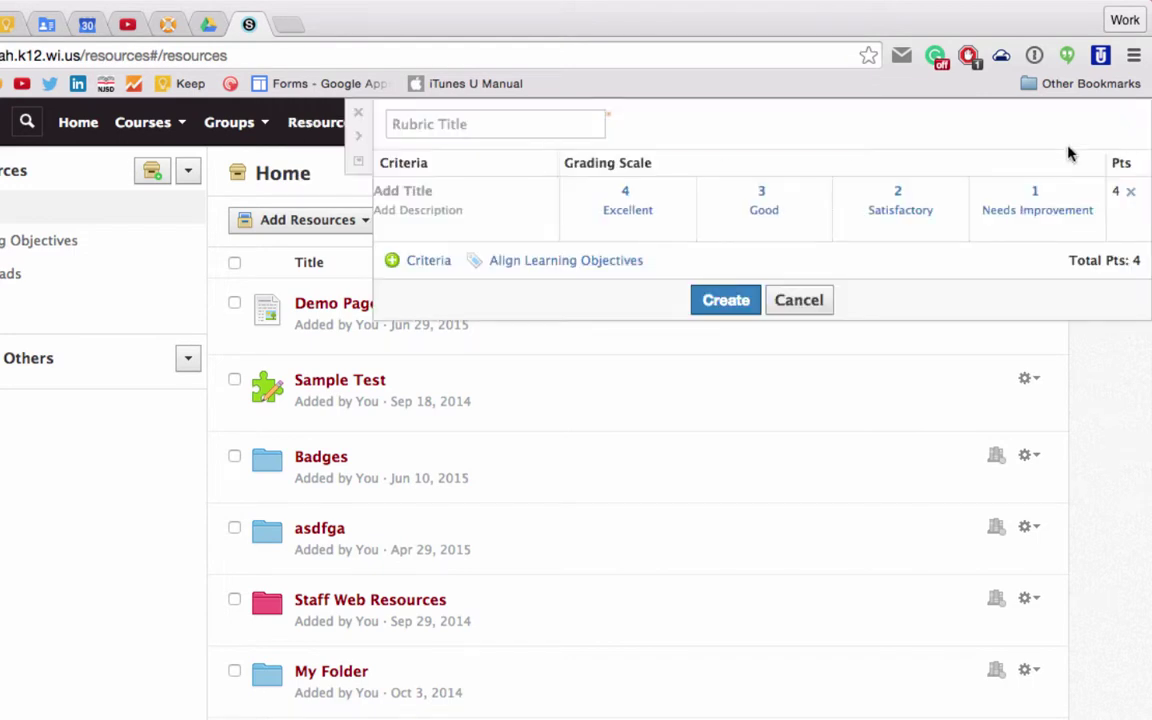
left_click(360, 166)
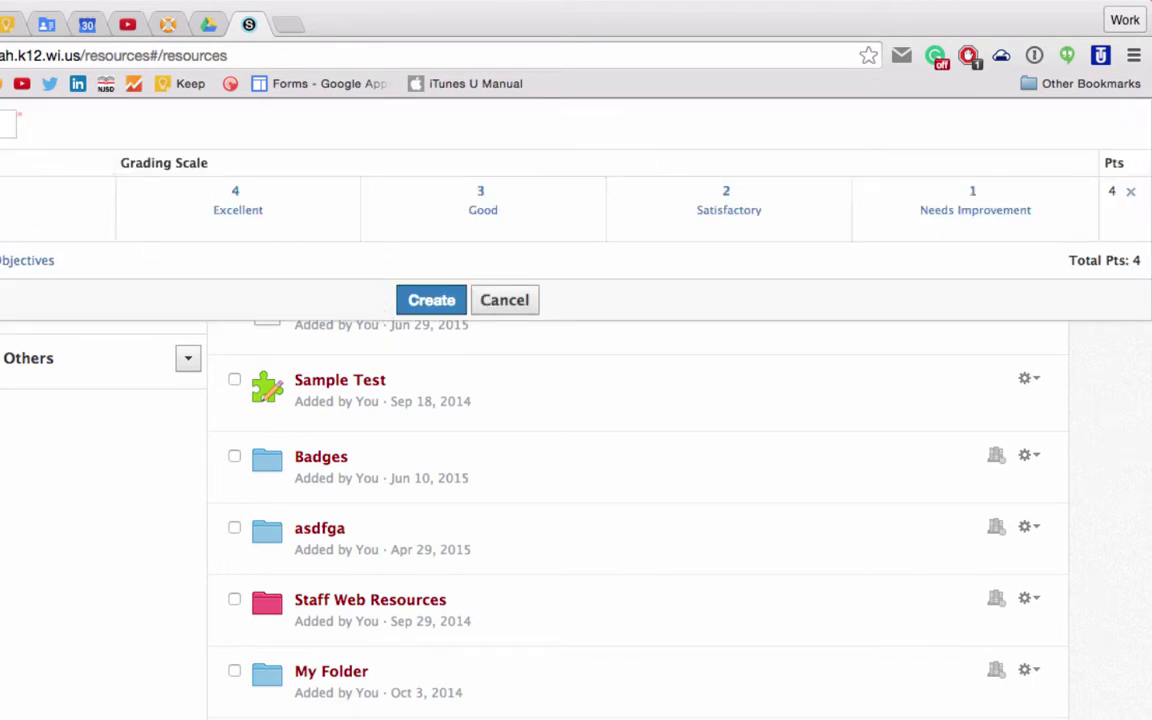
Step: Try out the rubric title, criterion title and description fields, and add two more criteria rows to the rubric
left_click(404, 121)
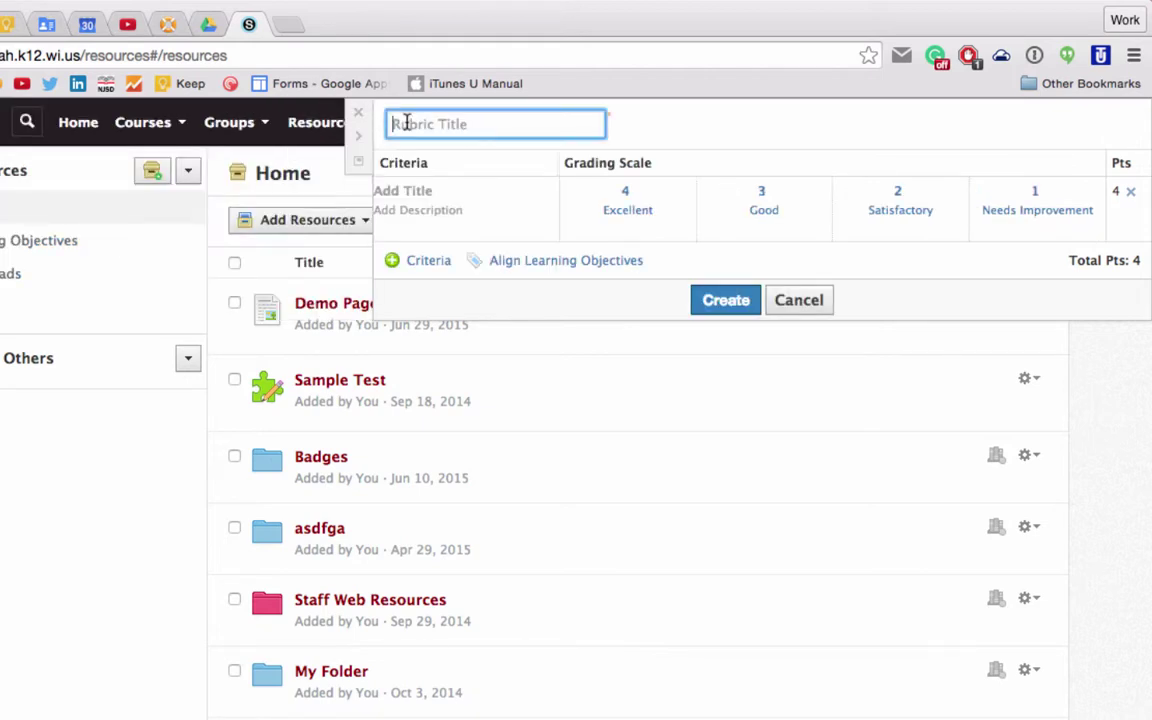
left_click(403, 190)
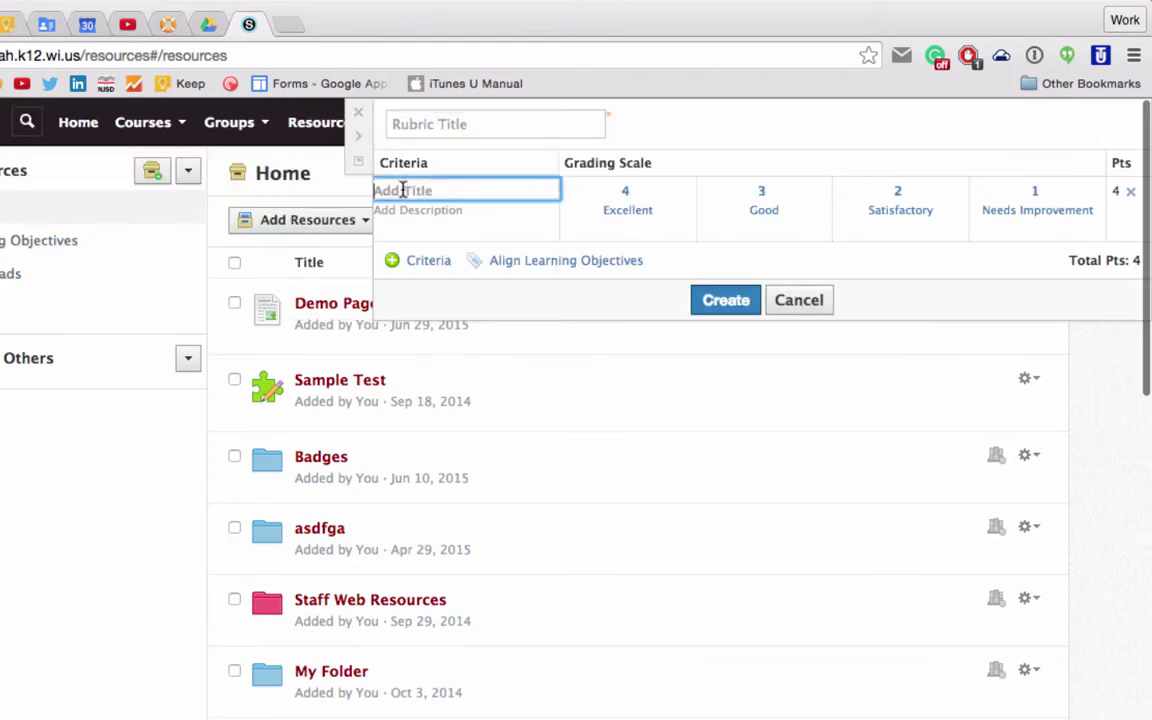
left_click(427, 121)
left_click(411, 188)
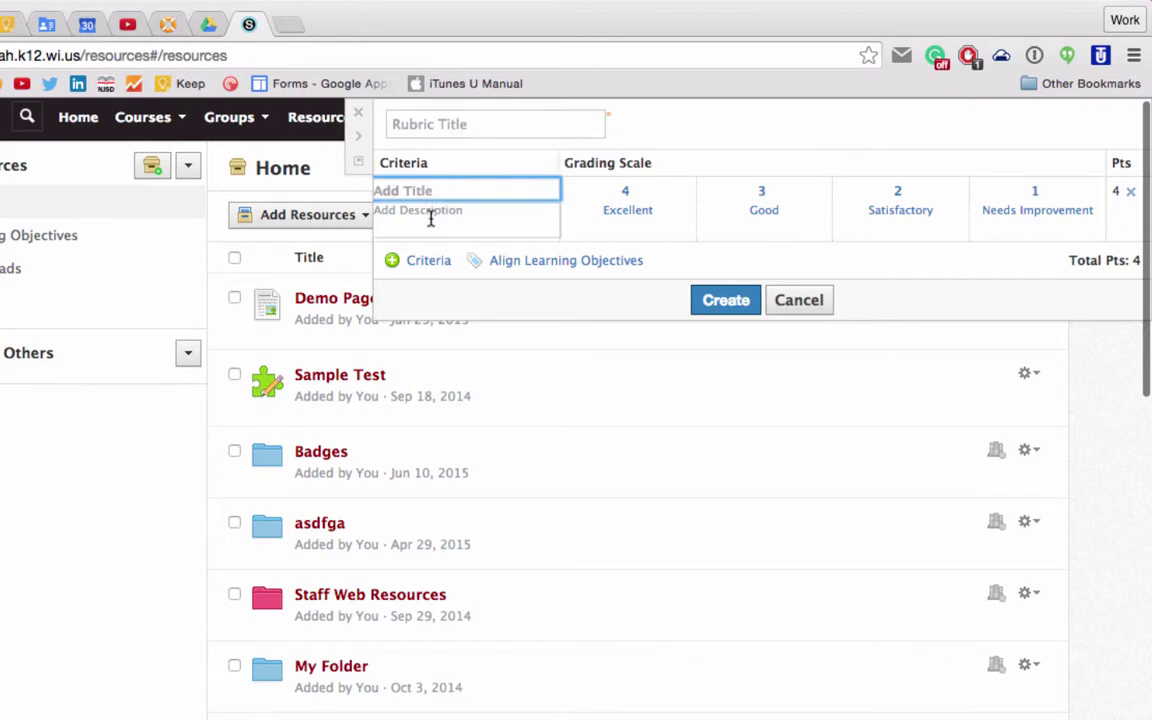
left_click(429, 220)
left_click(410, 260)
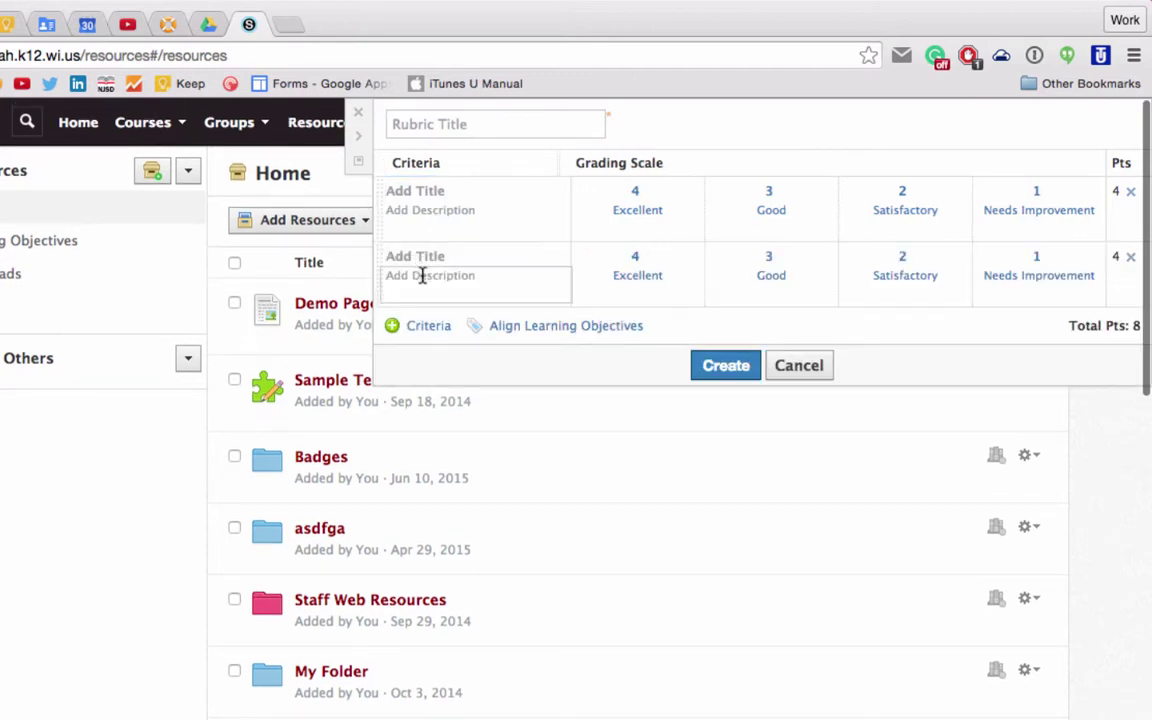
left_click(428, 328)
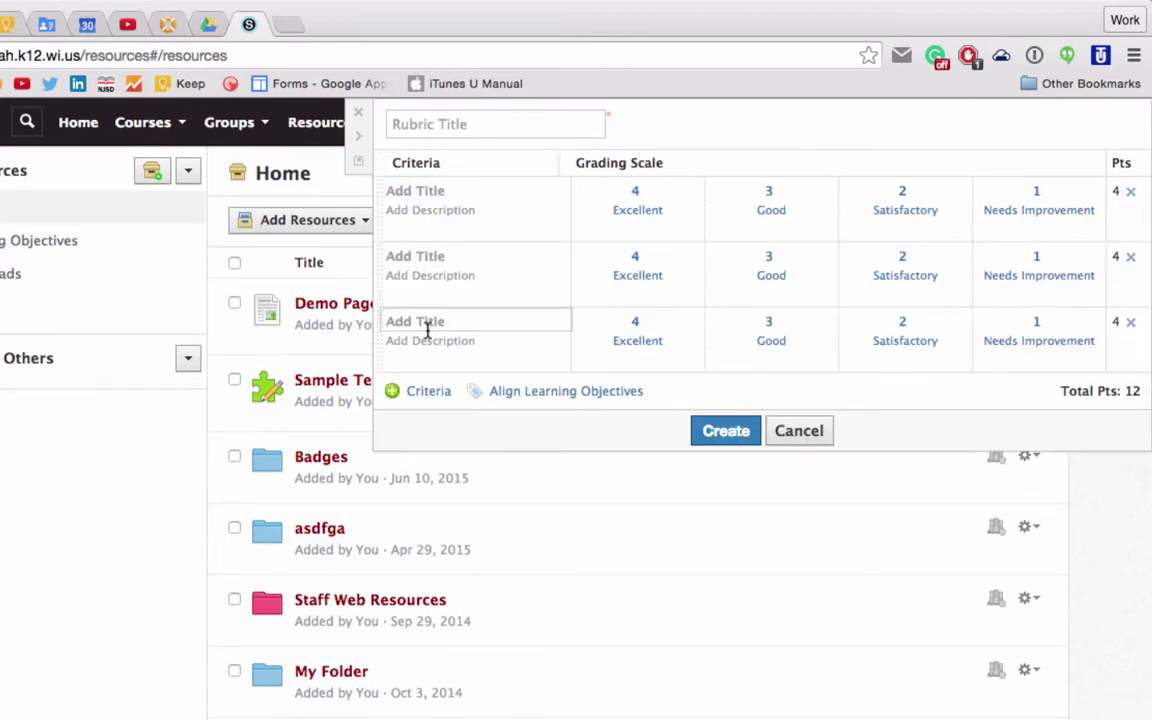
Step: Remove the Good level from the second criterion and set its Excellent level to 3 points
left_click(637, 190)
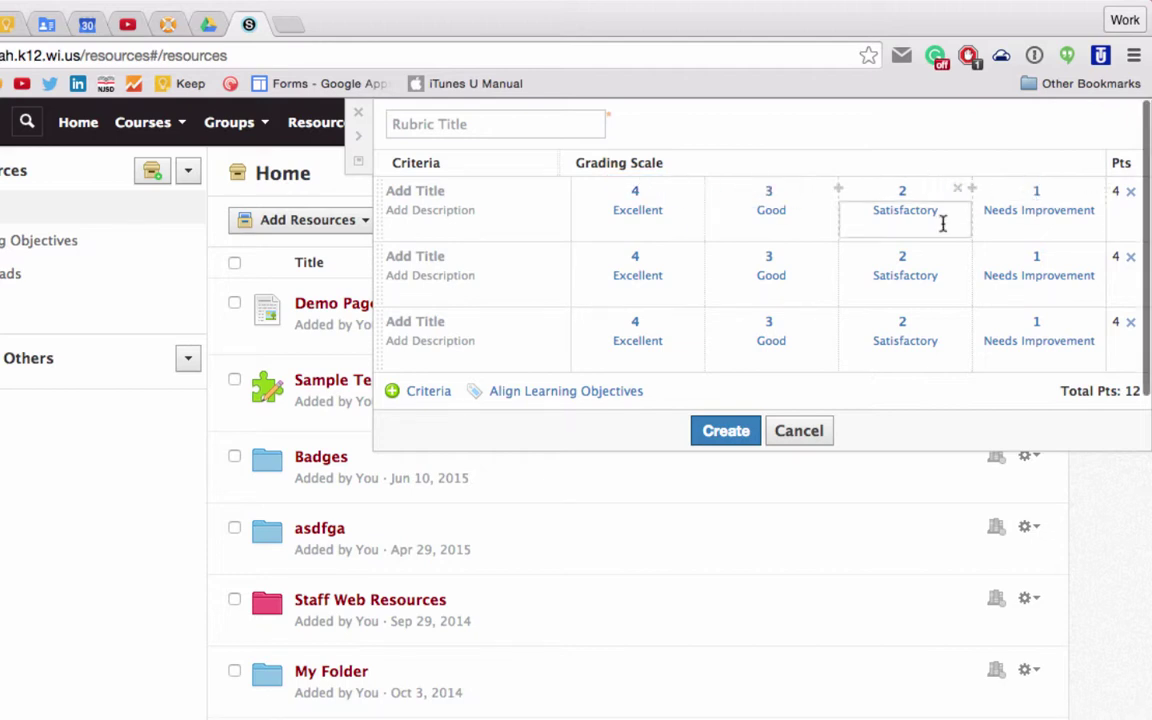
left_click(824, 255)
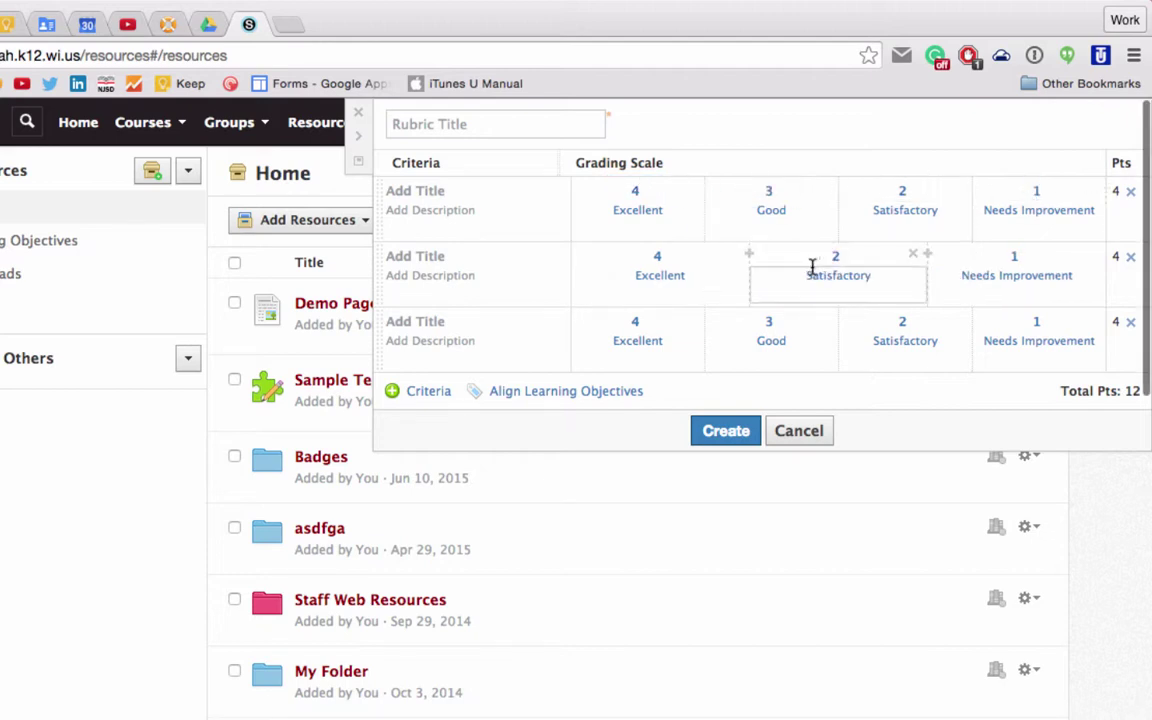
left_click(700, 256)
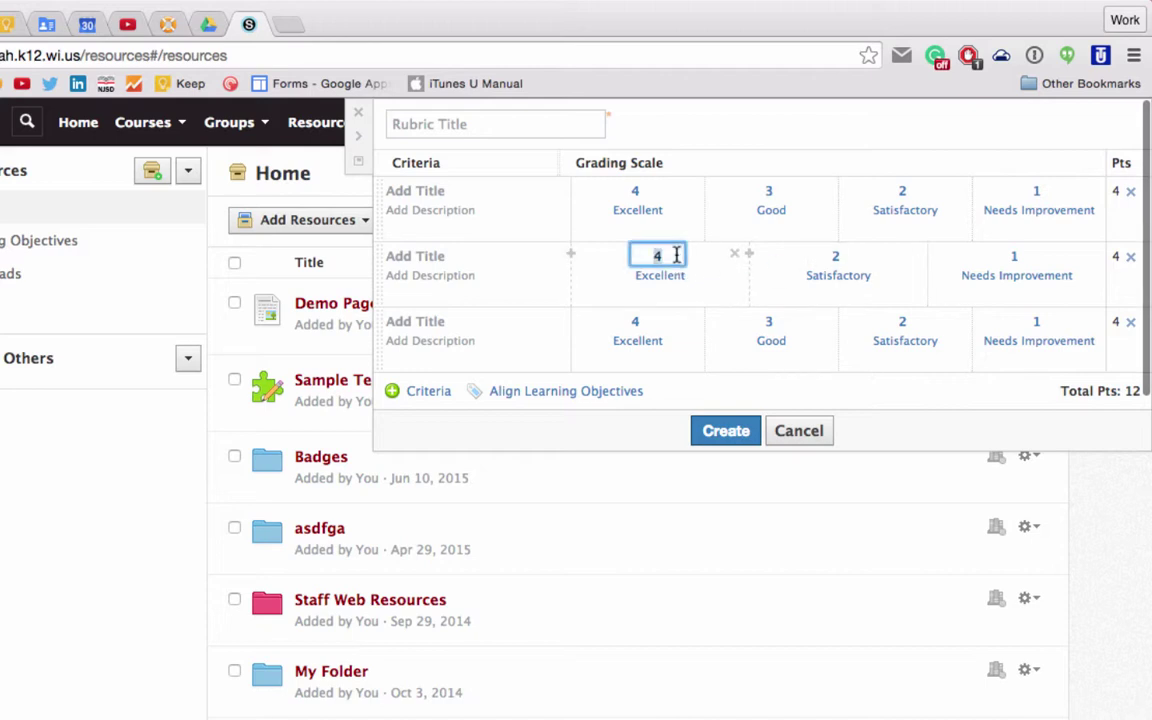
type("3")
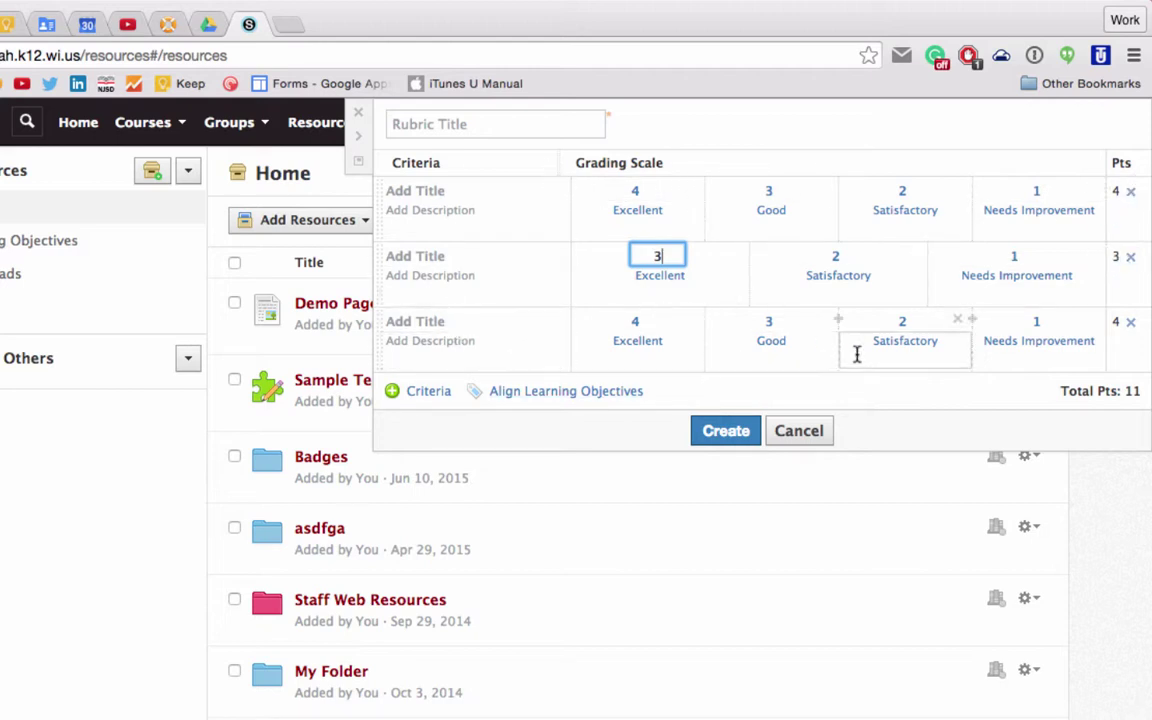
Step: Insert two extra levels next to Needs Improvement in the third criterion and label the middle one of the three "fghshs"
left_click(973, 322)
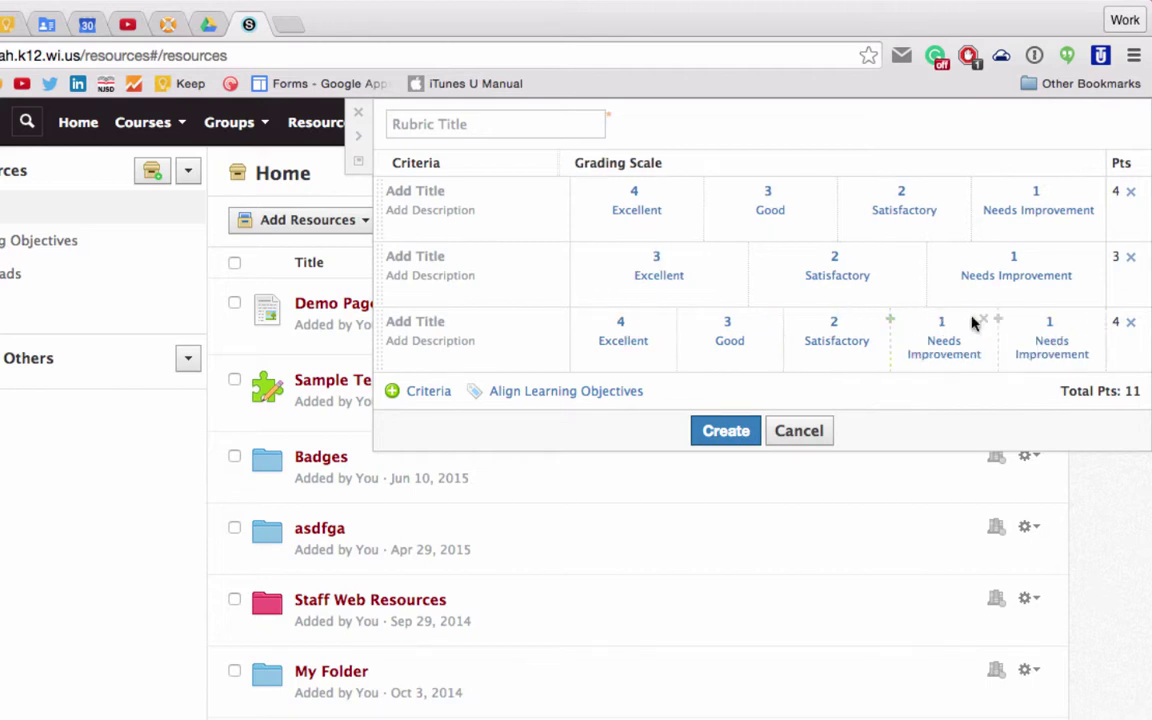
left_click(998, 320)
left_click(958, 348)
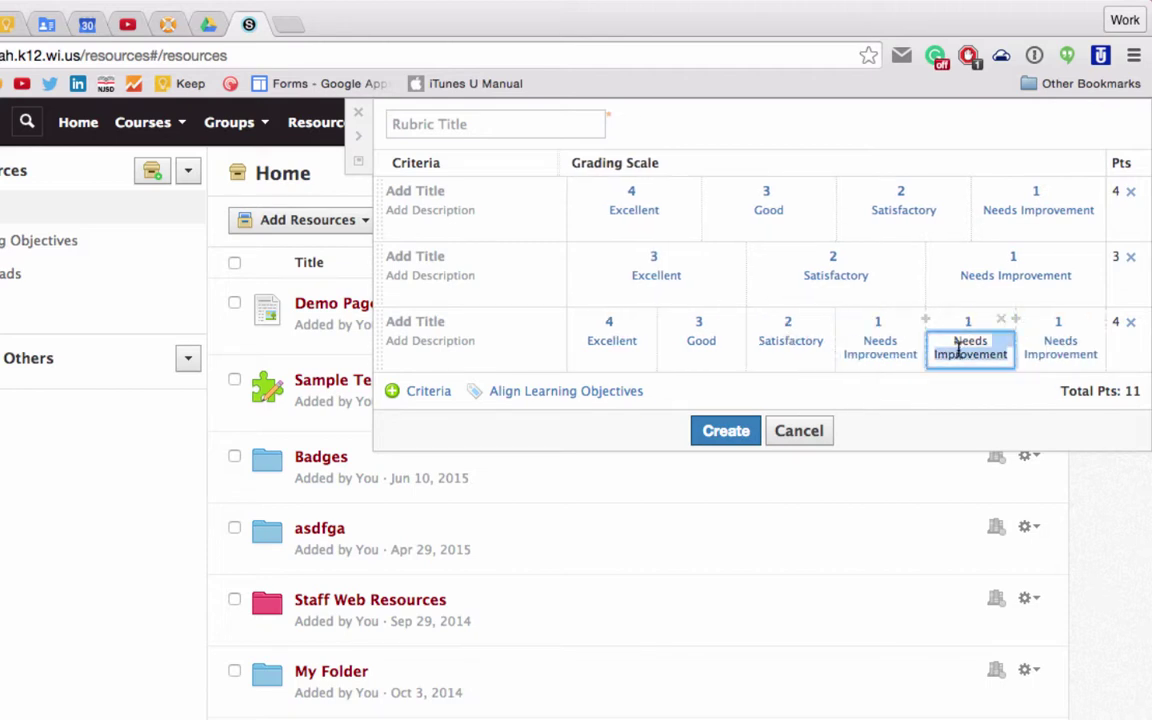
type("fghshs")
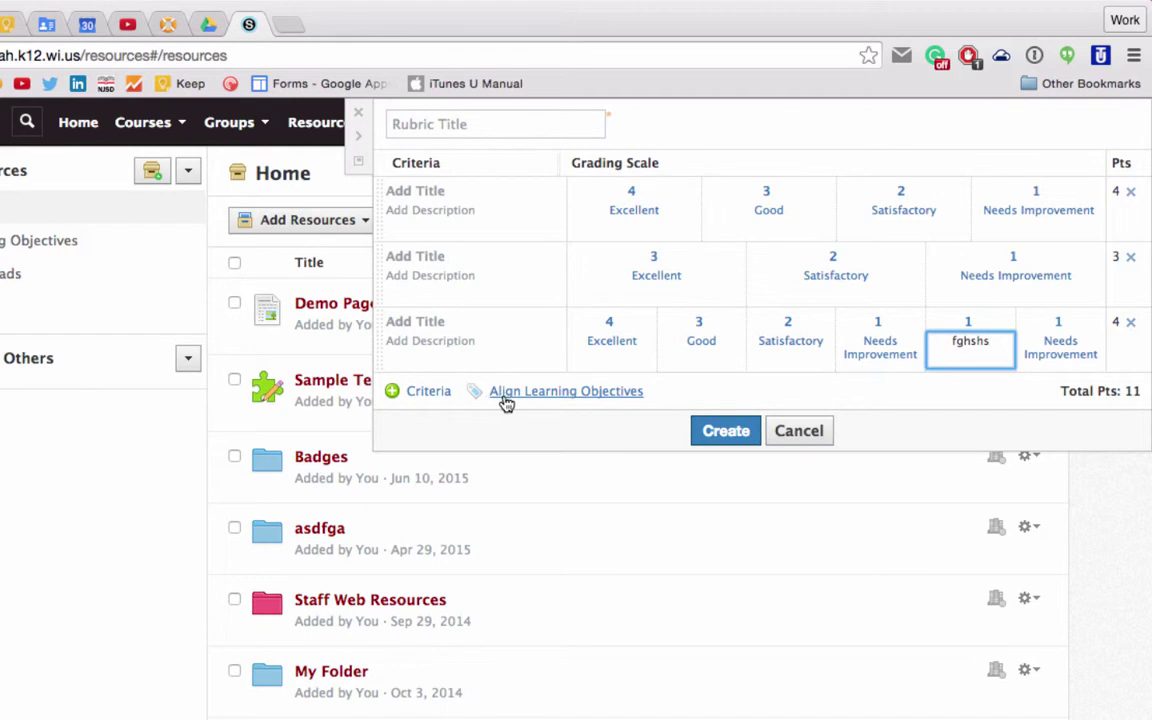
Step: Align the rubric with objective MA.K.K.1 from Common Core Mathematics (2010), Kindergarten Introduction, and discard the rubric without creating it
left_click(565, 393)
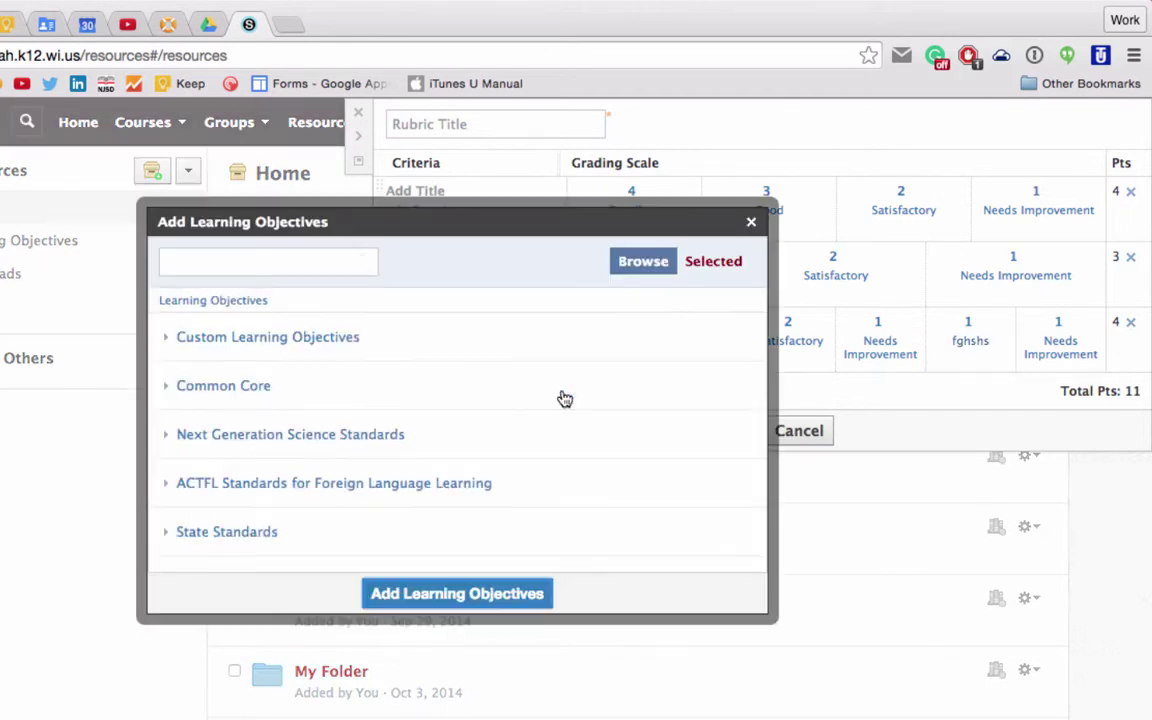
left_click(167, 388)
left_click(170, 389)
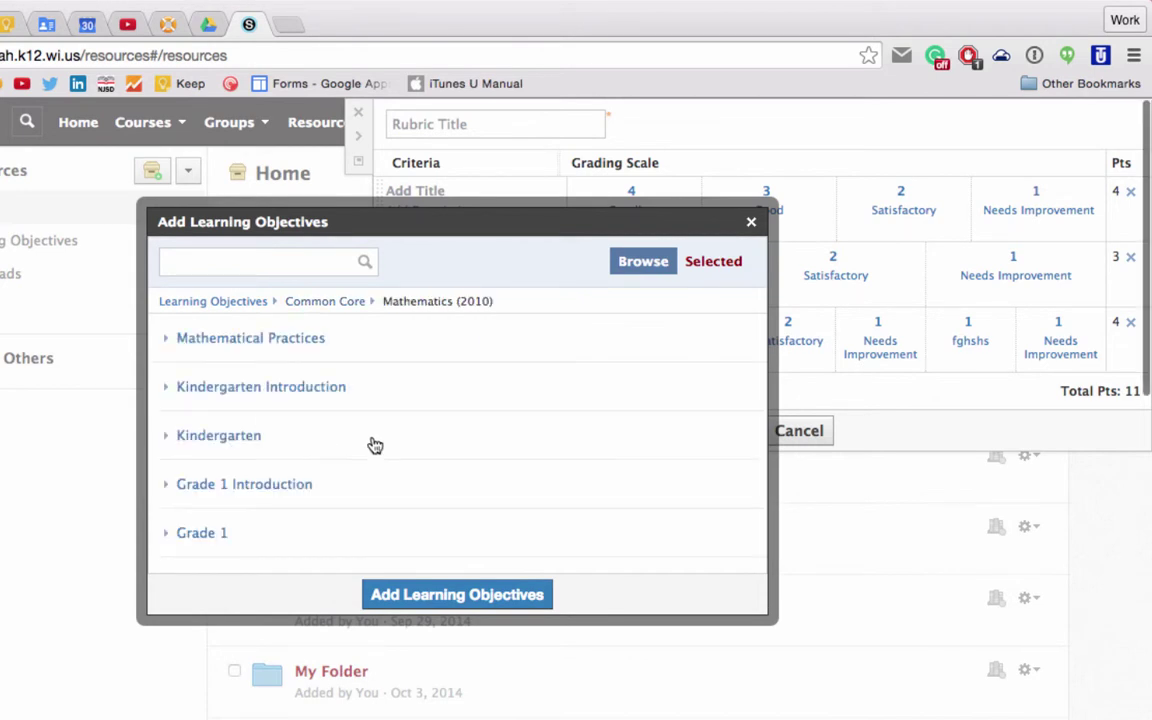
left_click(285, 386)
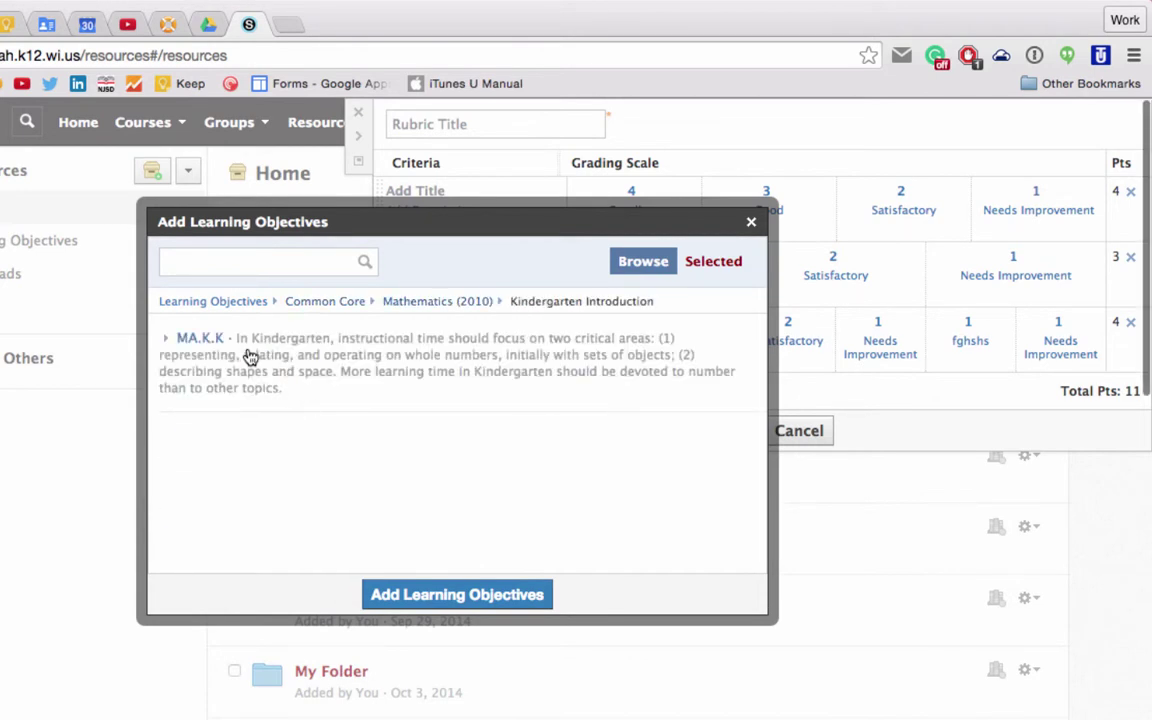
left_click(250, 357)
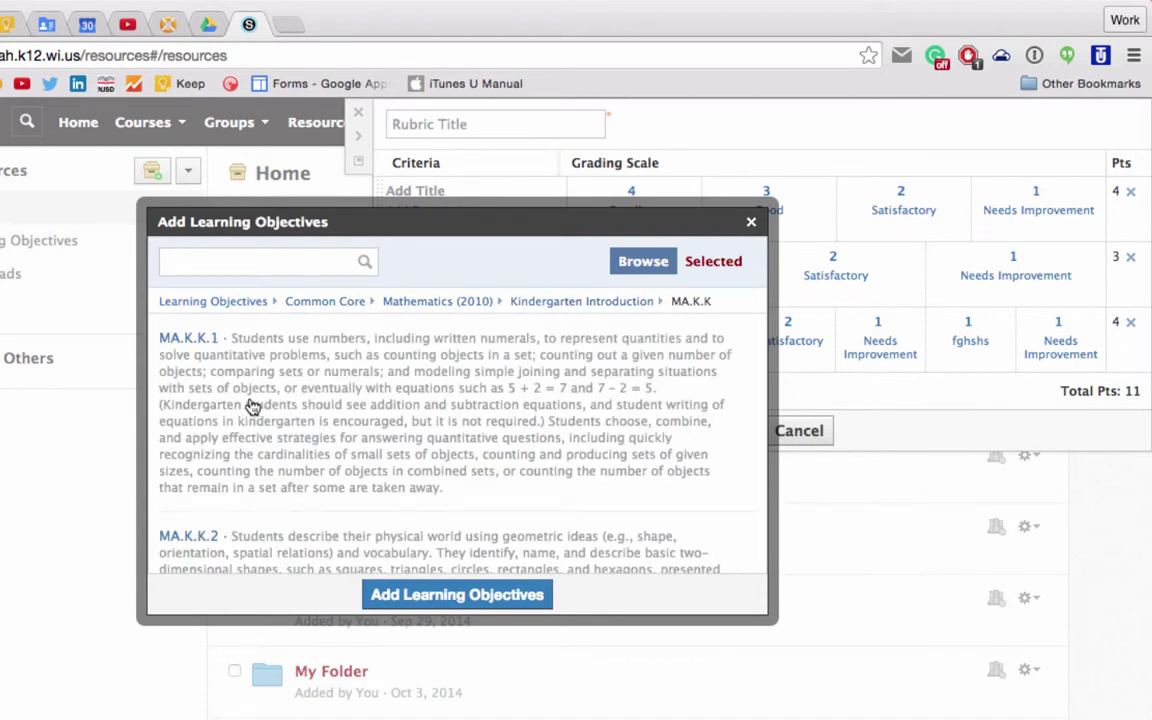
left_click(190, 335)
left_click(450, 595)
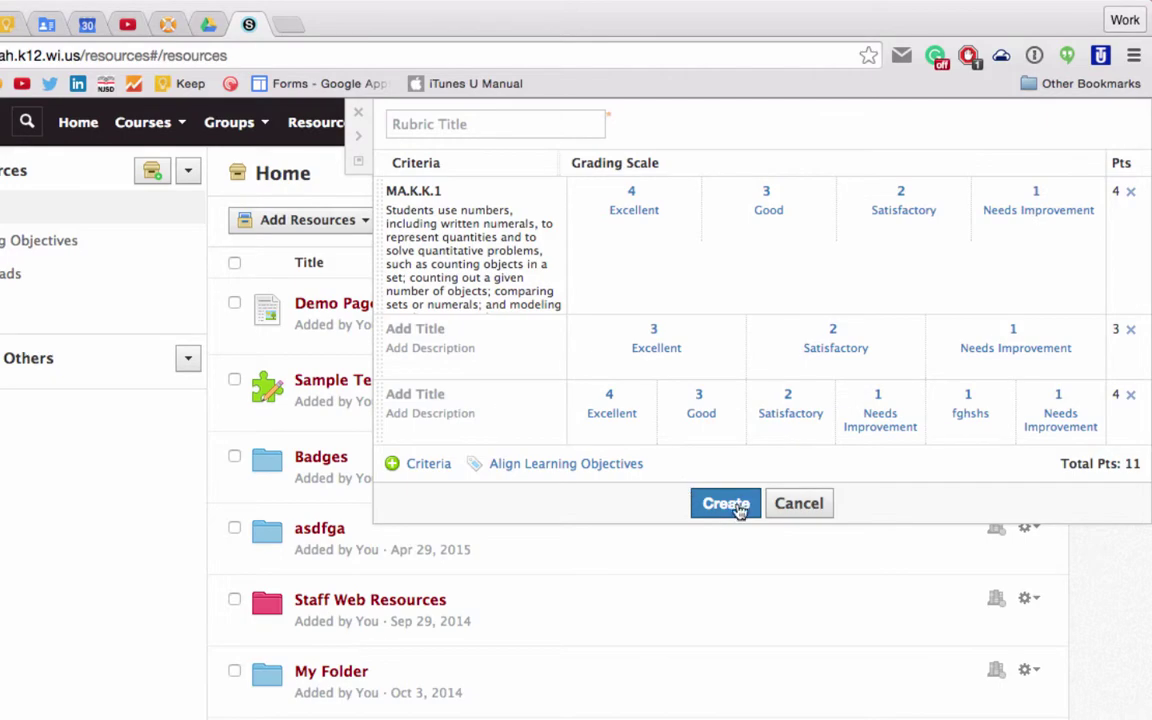
scroll(791, 510, "down", 1)
left_click(791, 510)
Step: View the courses that the "test 1" rubric can be added to, and cancel without adding it
scroll(802, 553, "down", 15)
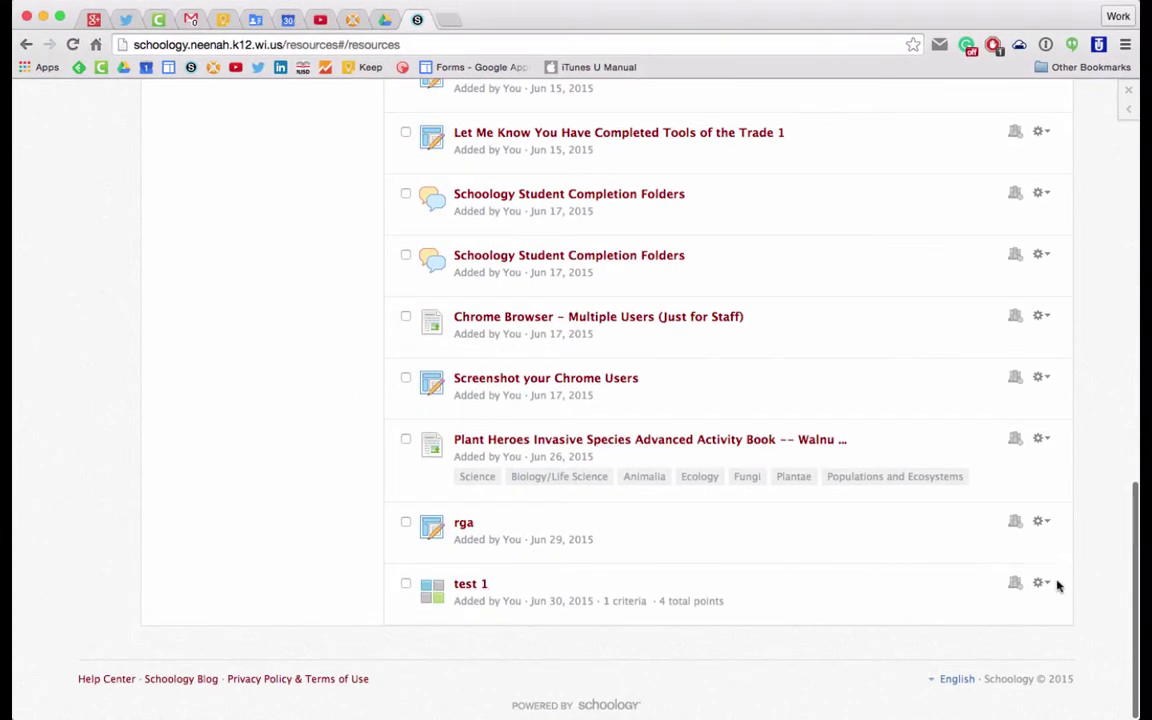
left_click(1041, 583)
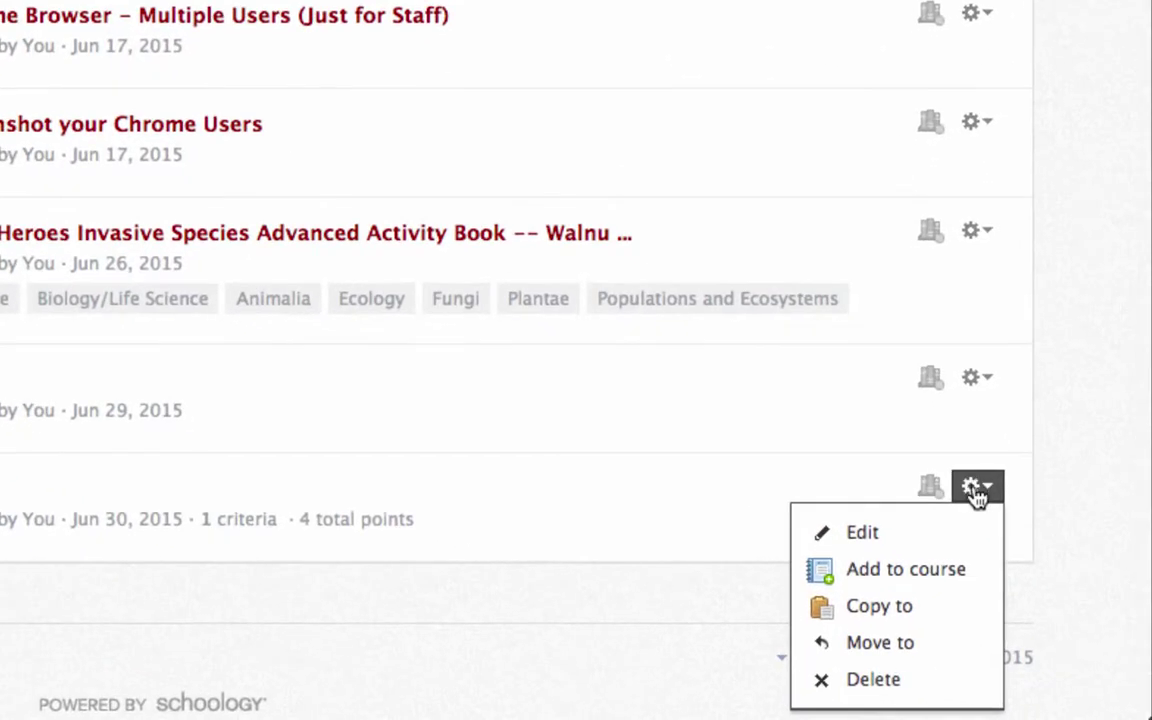
left_click(935, 586)
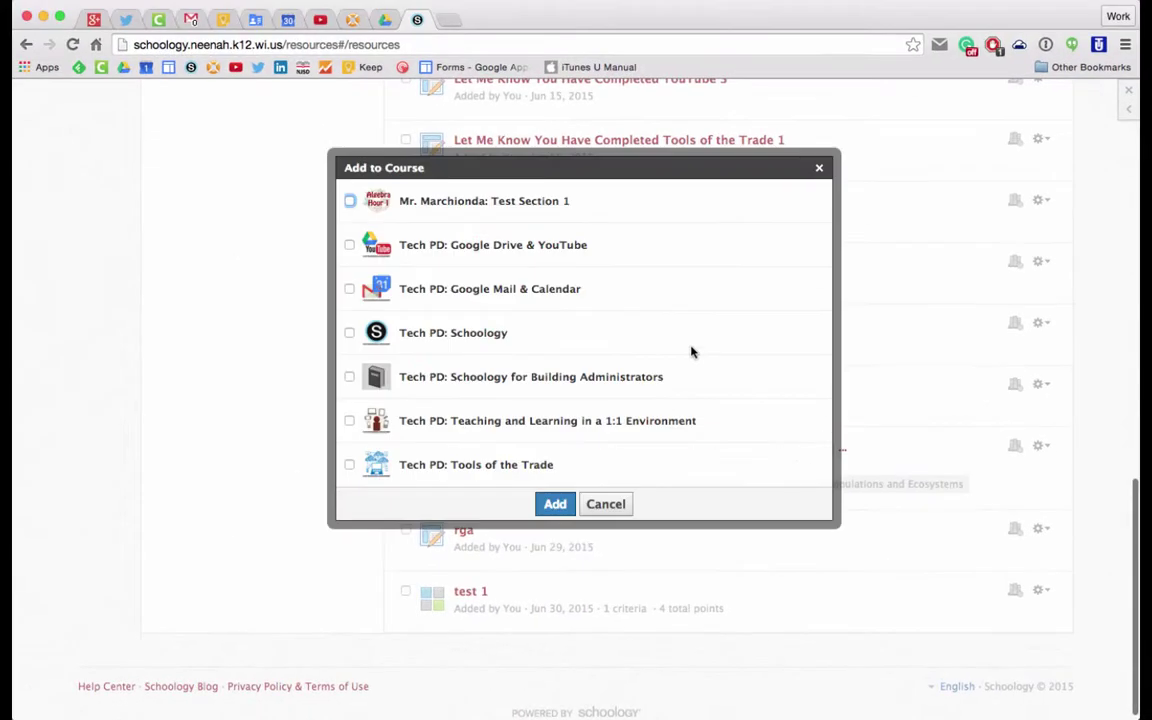
left_click(618, 509)
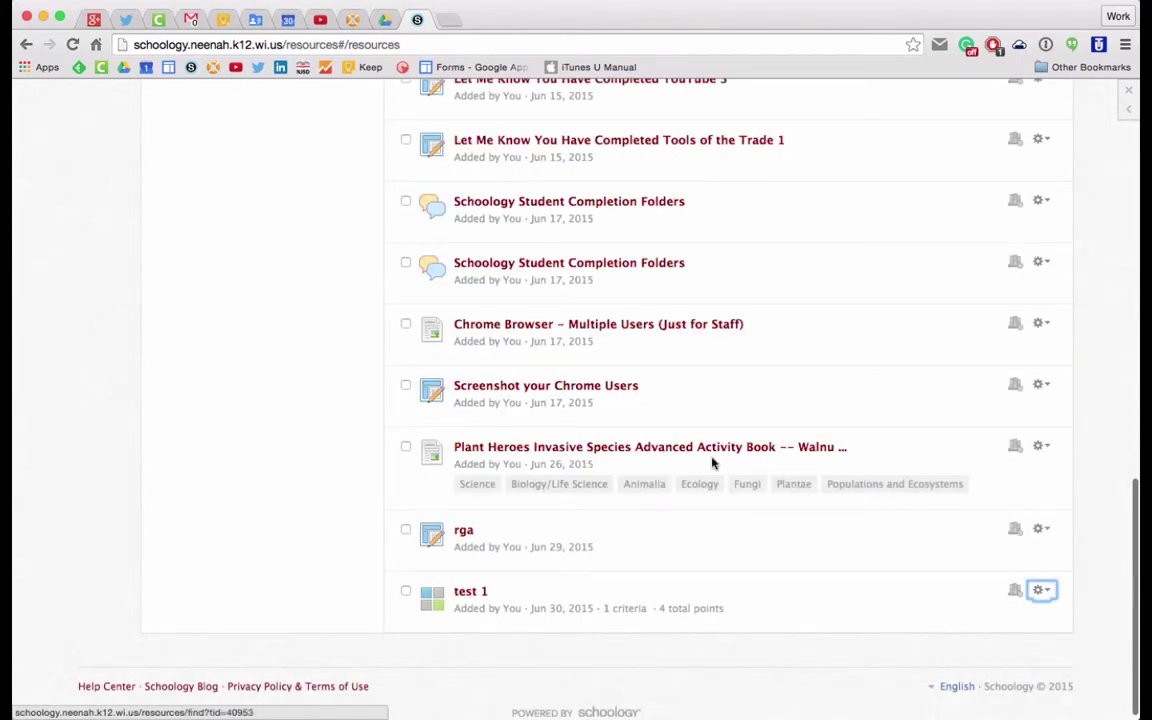
Step: Open the NJSD Technology Mentors group's resources and view the resource types that can be added, including a rubric
scroll(676, 515, "up", 3)
scroll(676, 515, "up", 10)
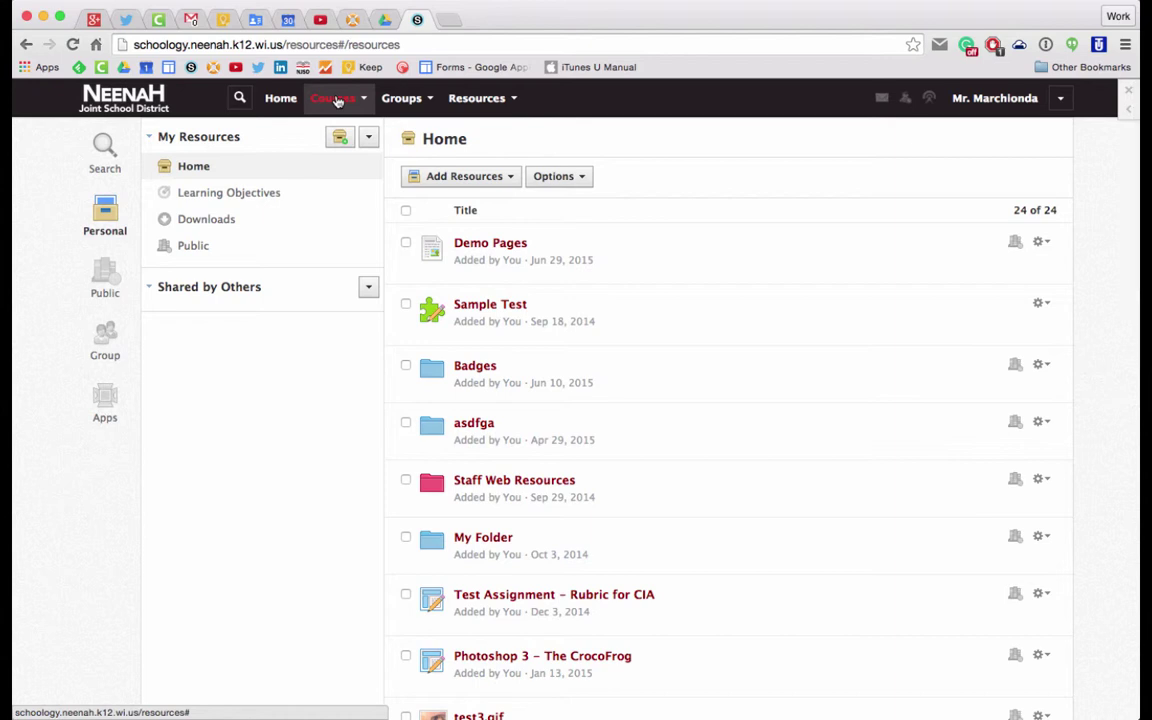
left_click(406, 102)
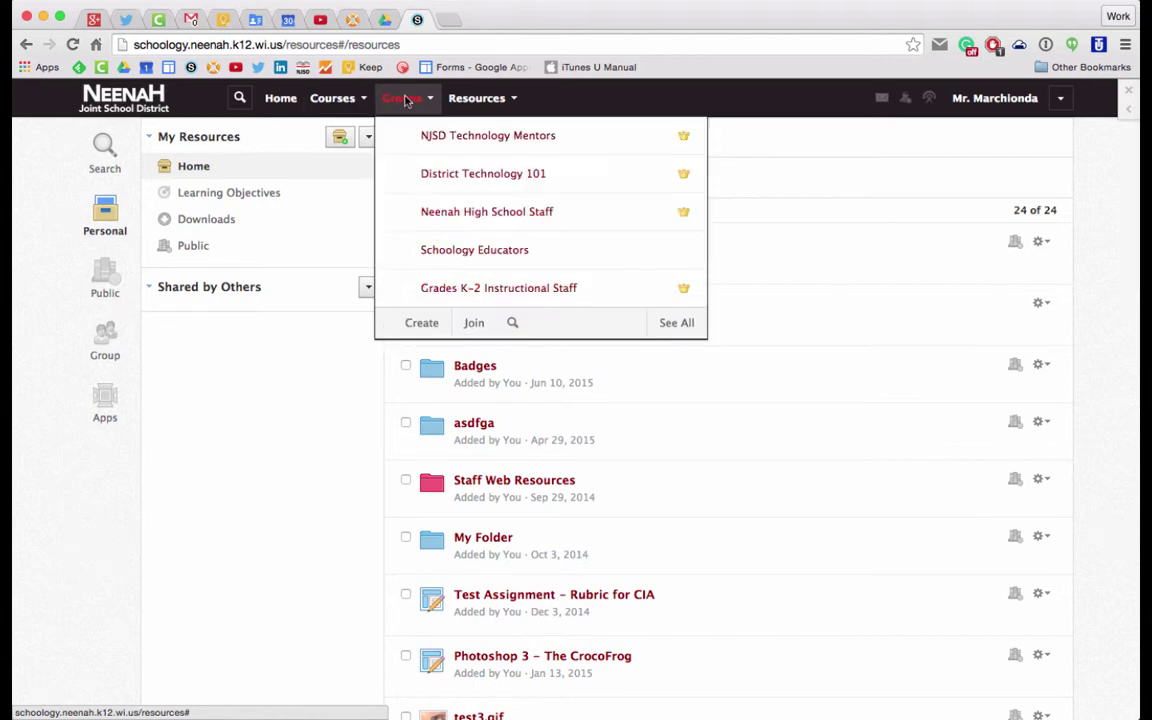
left_click(441, 137)
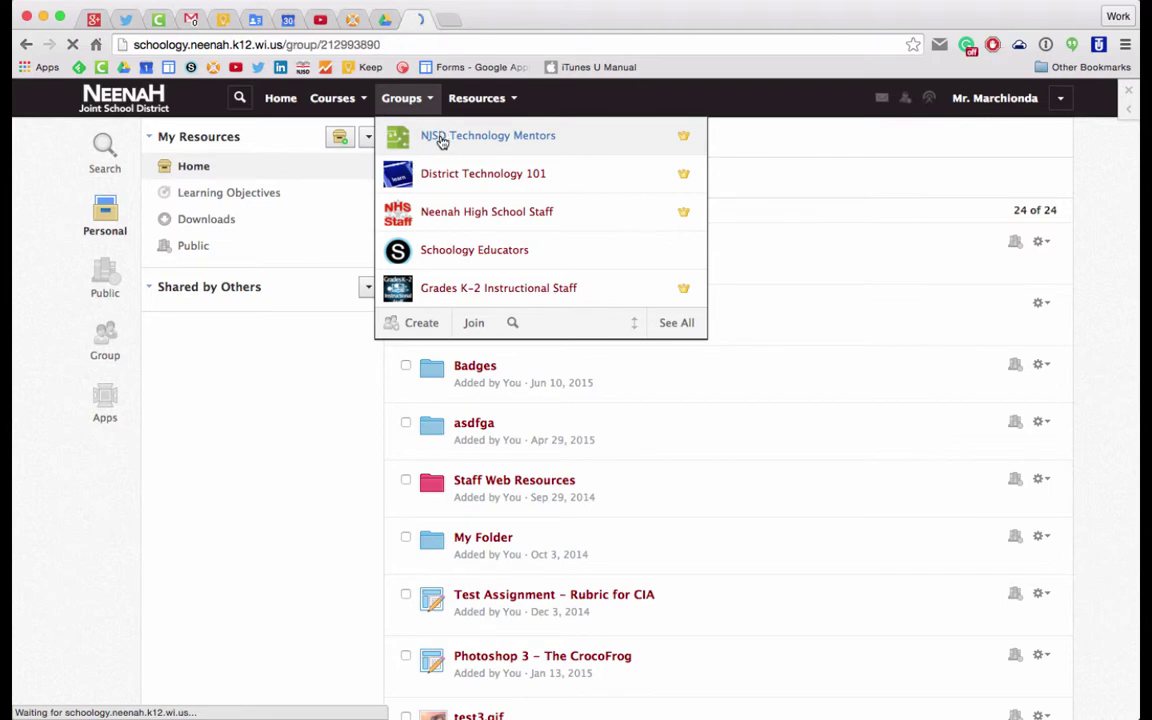
left_click(130, 422)
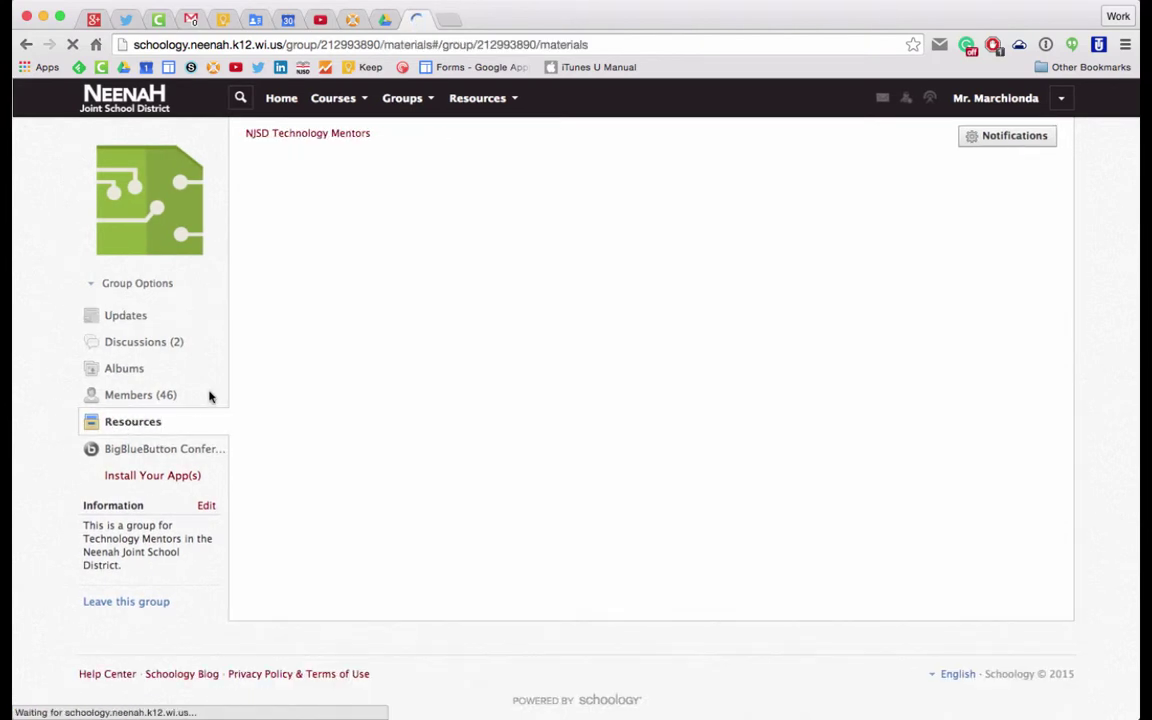
left_click(308, 189)
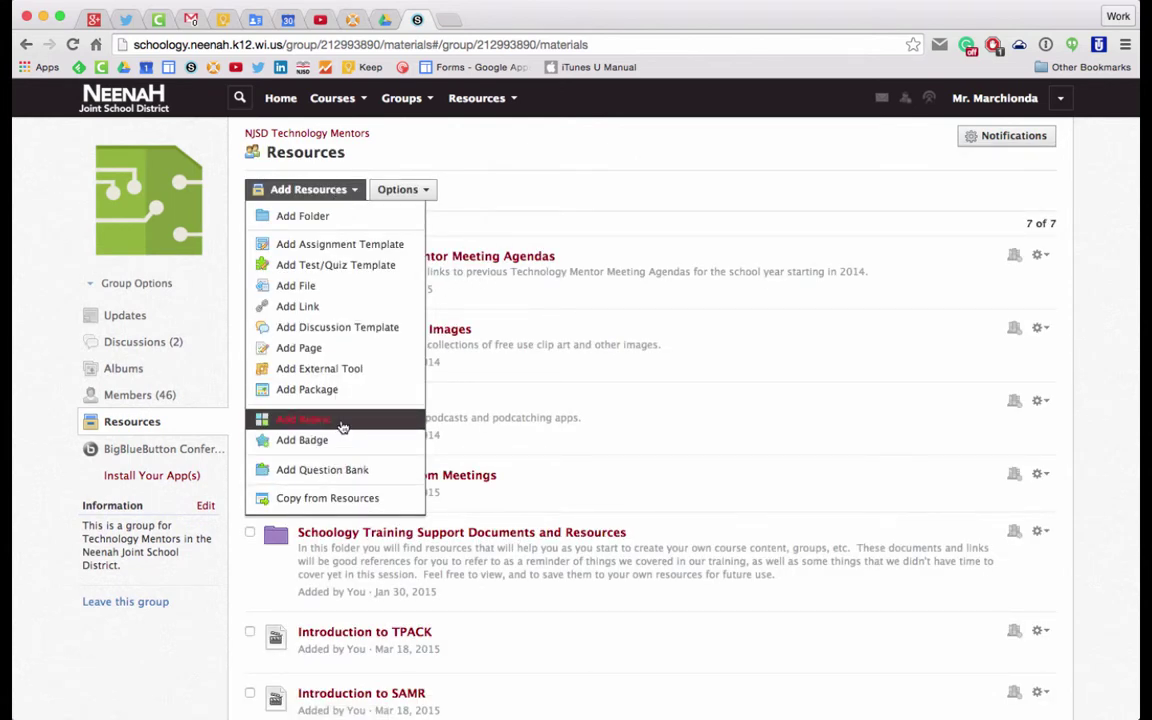
left_click(505, 184)
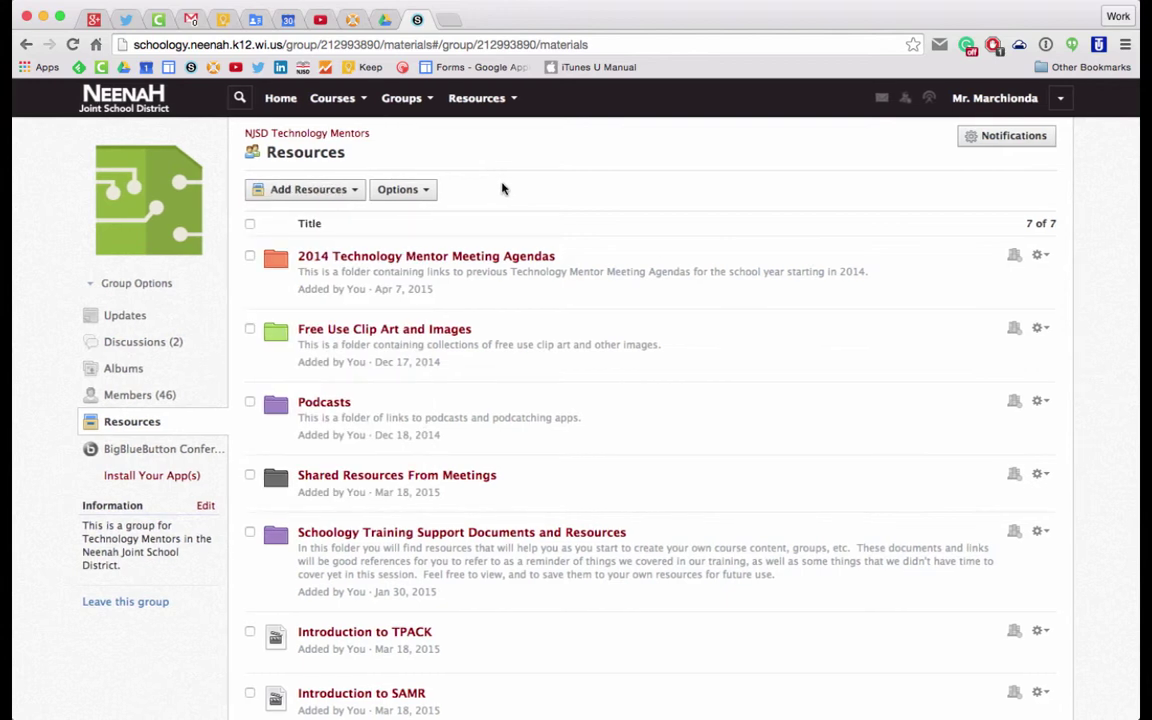
Step: Open the Test Math Assignment in the Test Section 1 course for editing
left_click(320, 98)
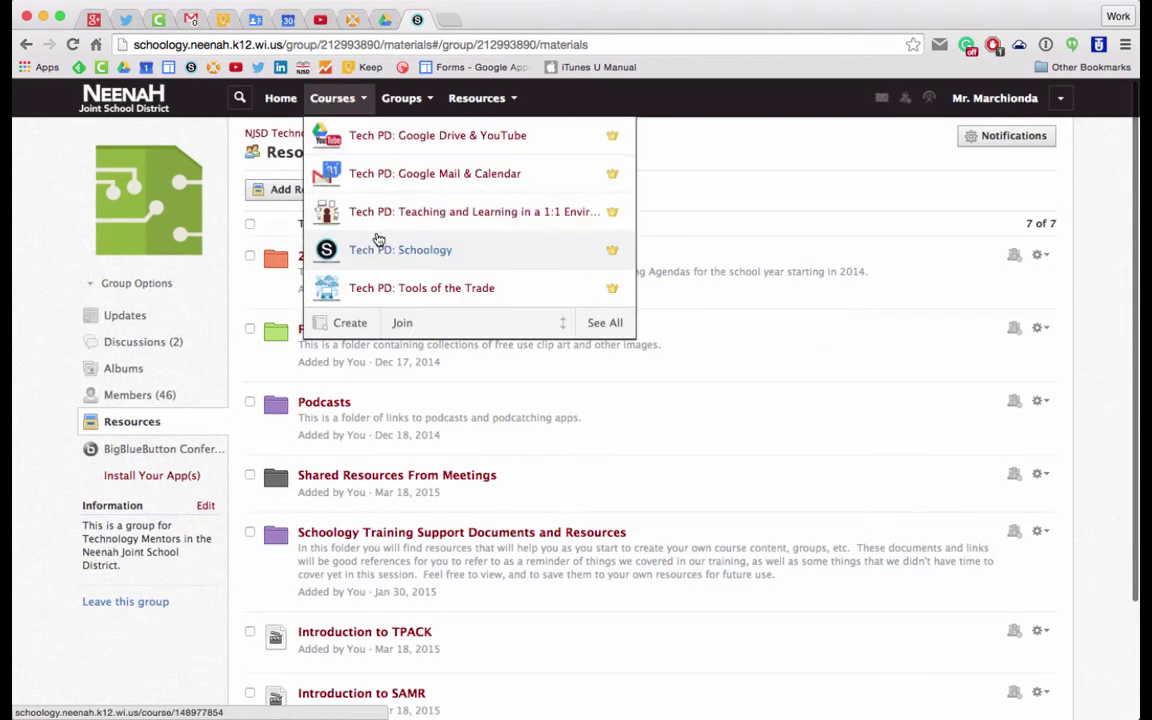
scroll(378, 240, "down", 5)
left_click(440, 146)
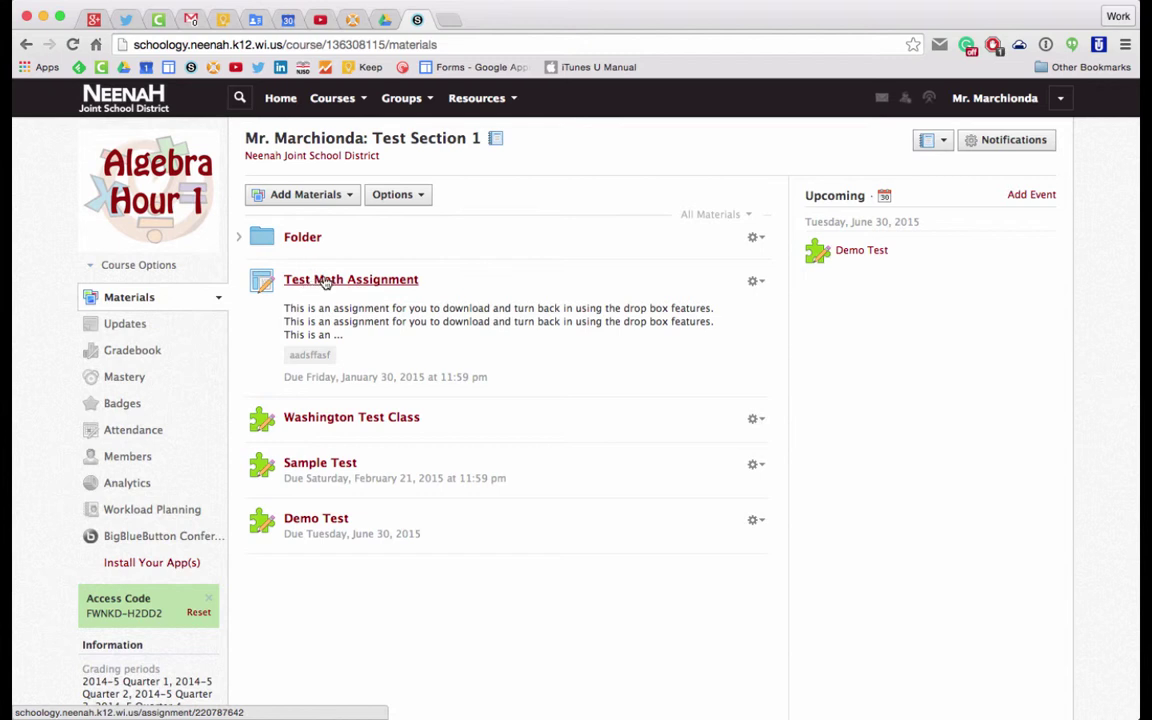
left_click(305, 285)
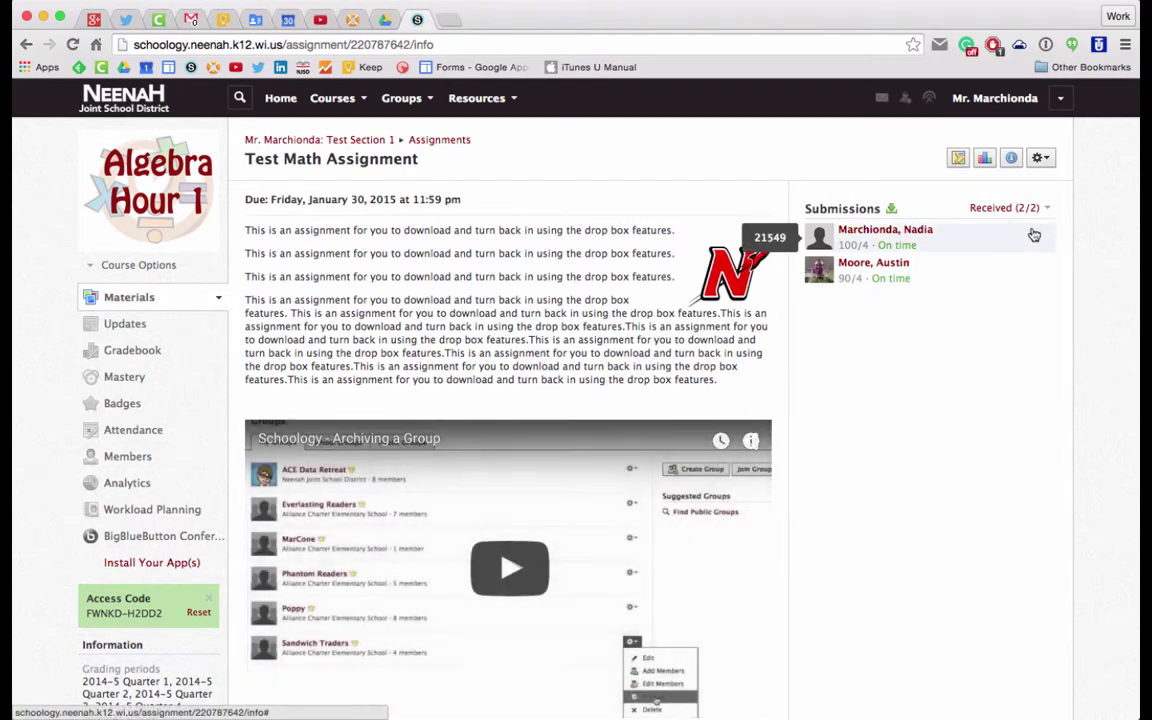
left_click(1041, 158)
left_click(1029, 188)
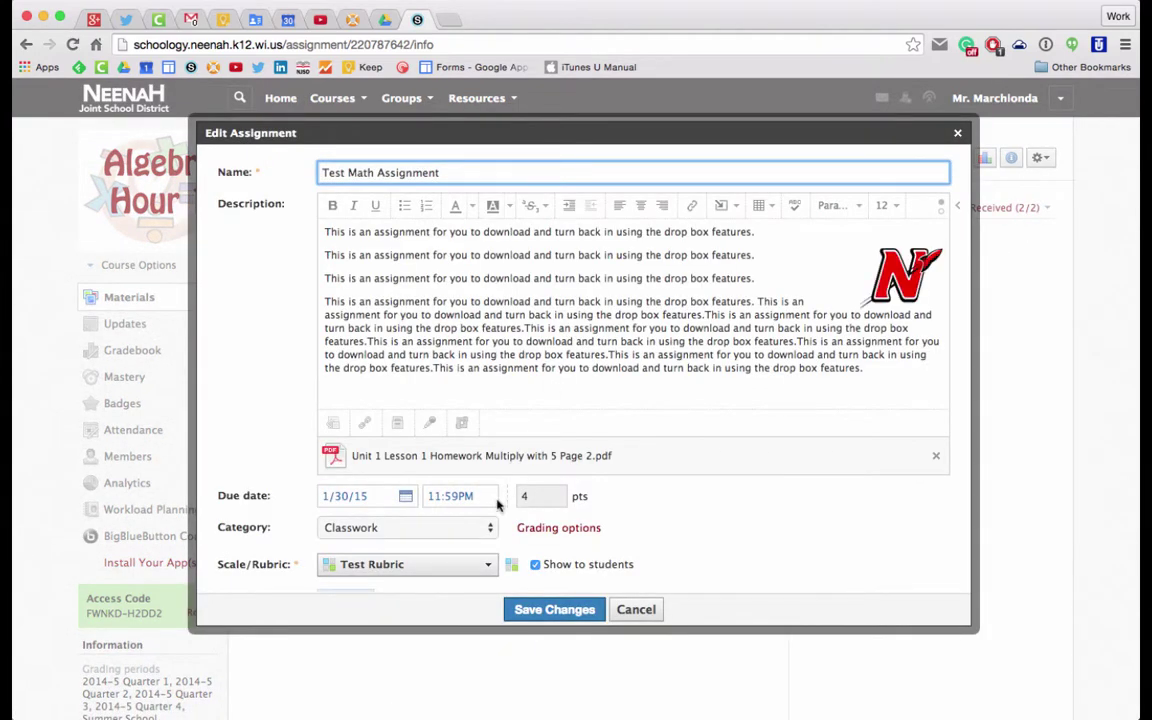
Step: Start a new rubric from the assignment's Scale/Rubric setting, add two blank criteria, and cancel without creating it
scroll(692, 545, "down", 3)
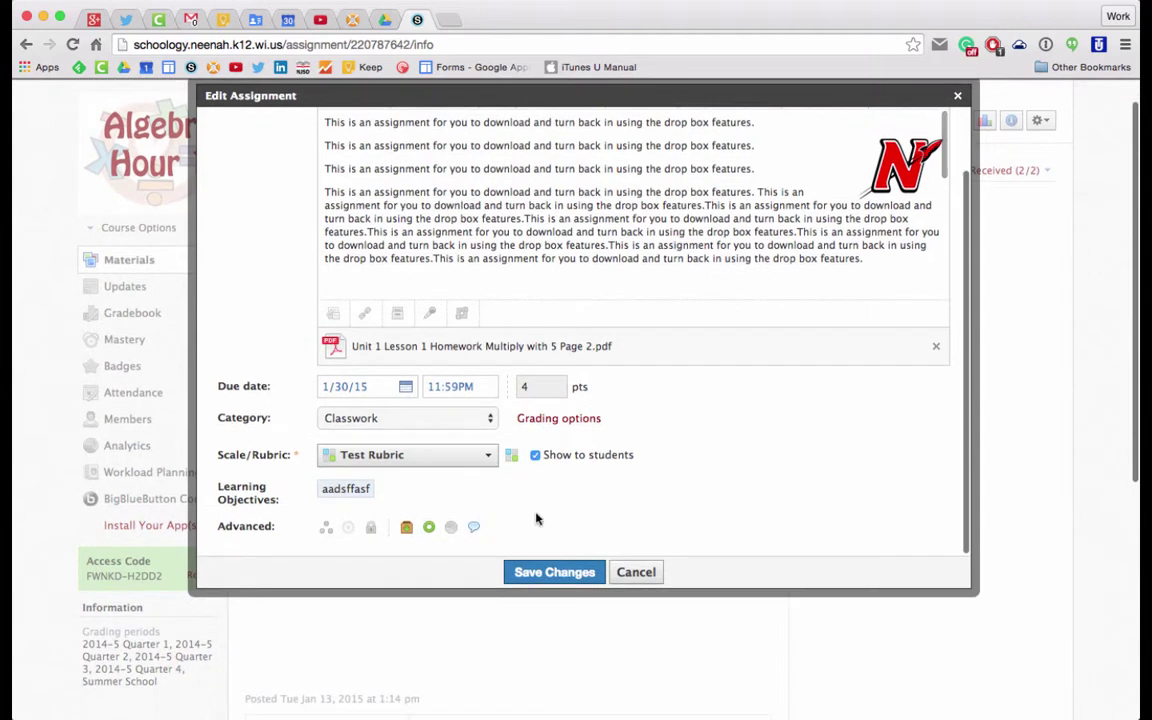
left_click(334, 466)
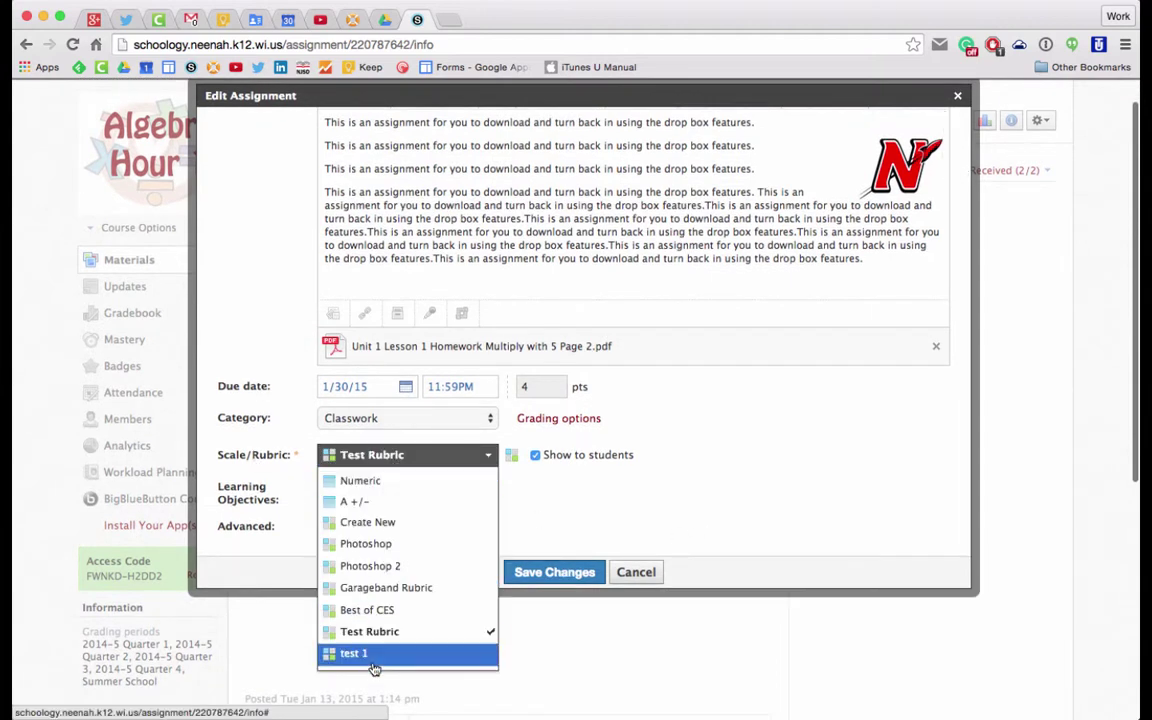
left_click(383, 525)
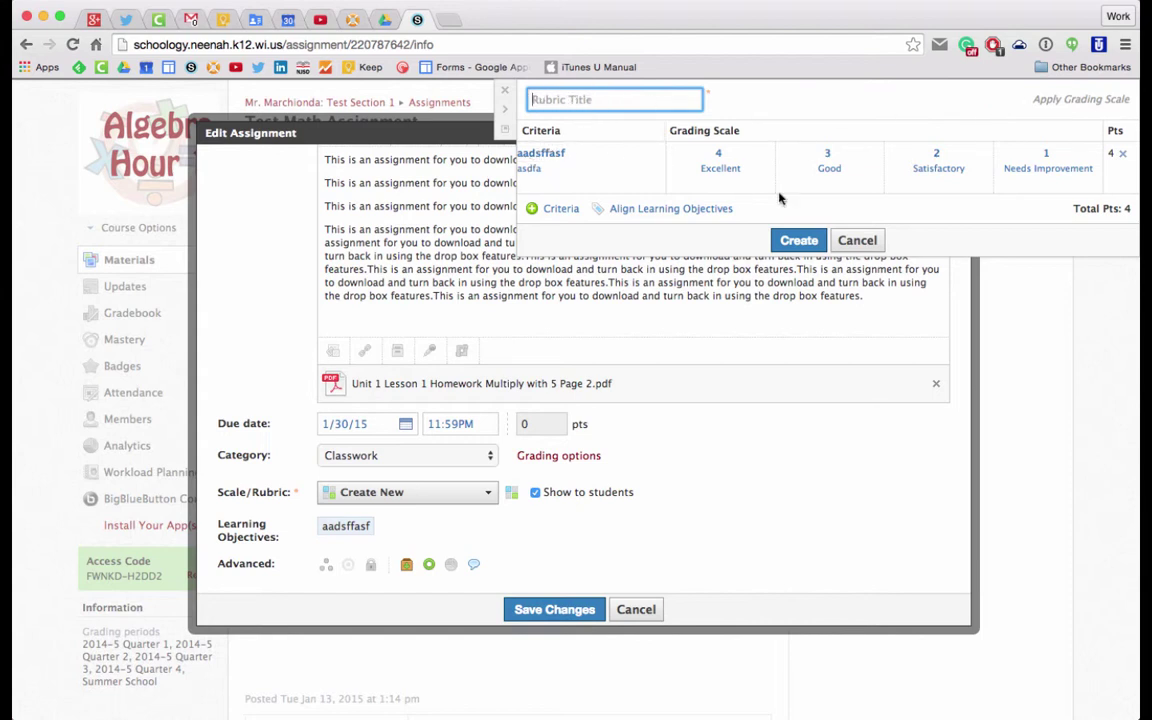
left_click(561, 208)
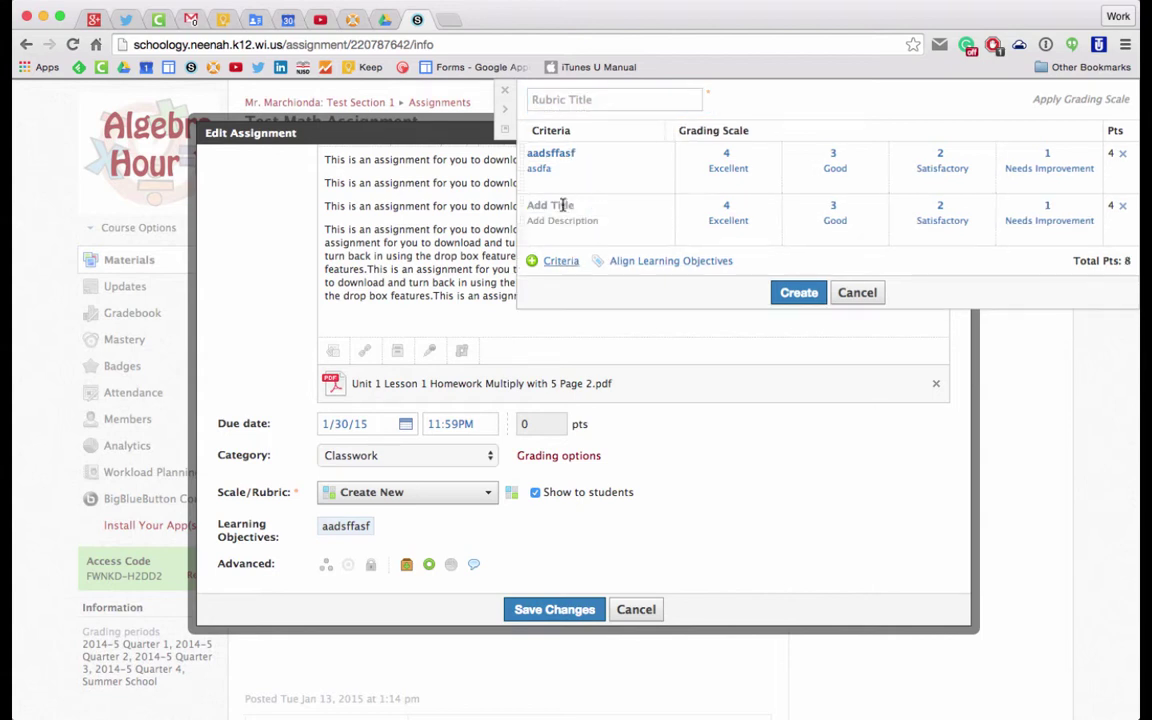
left_click(560, 260)
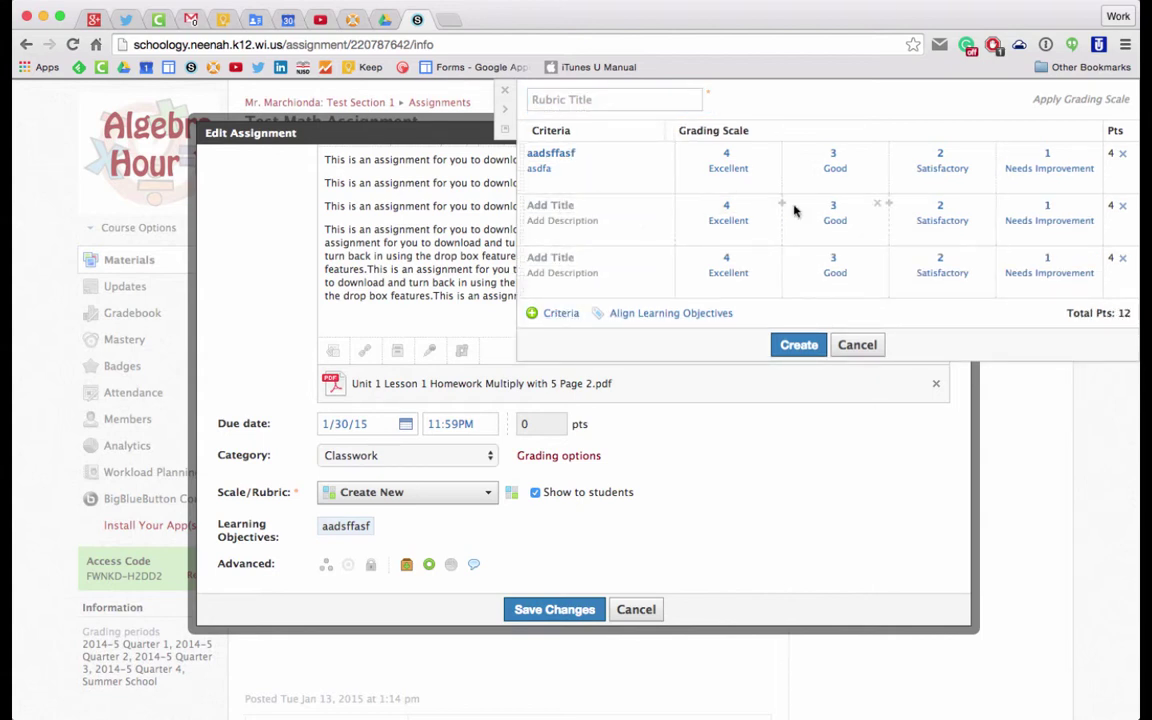
left_click(855, 345)
Step: Assign the Photoshop 2 rubric to the assignment, accept replacing its learning objectives, and save the changes
left_click(450, 506)
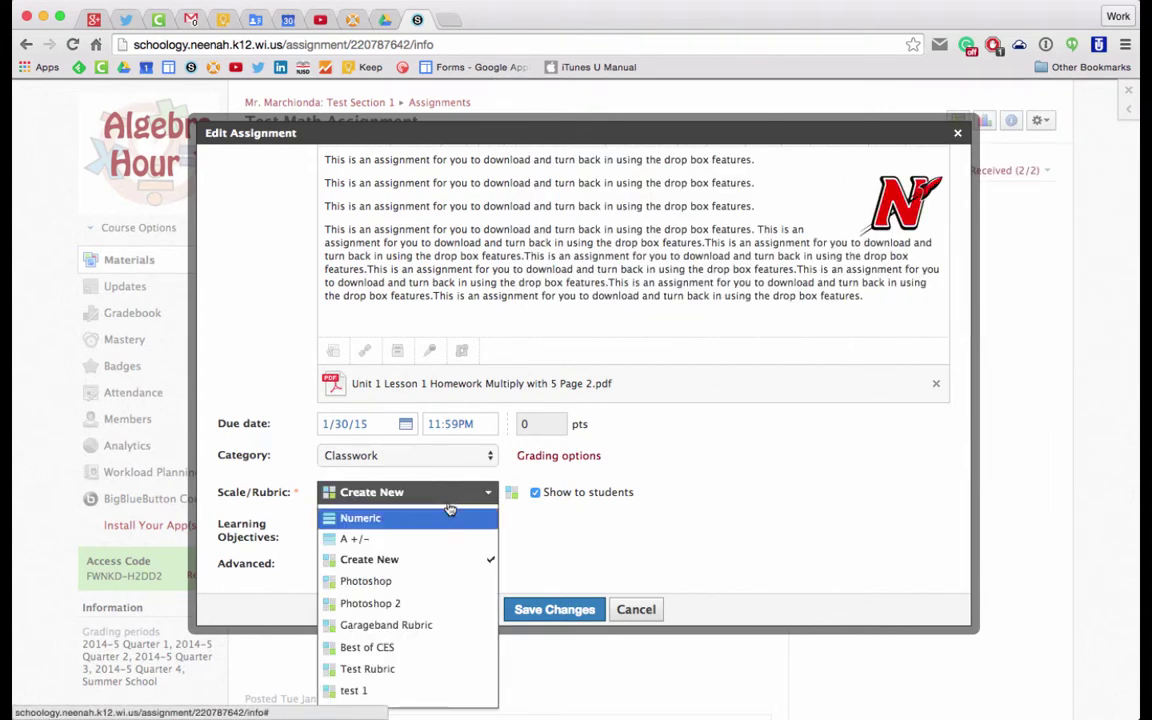
left_click(437, 604)
left_click(556, 314)
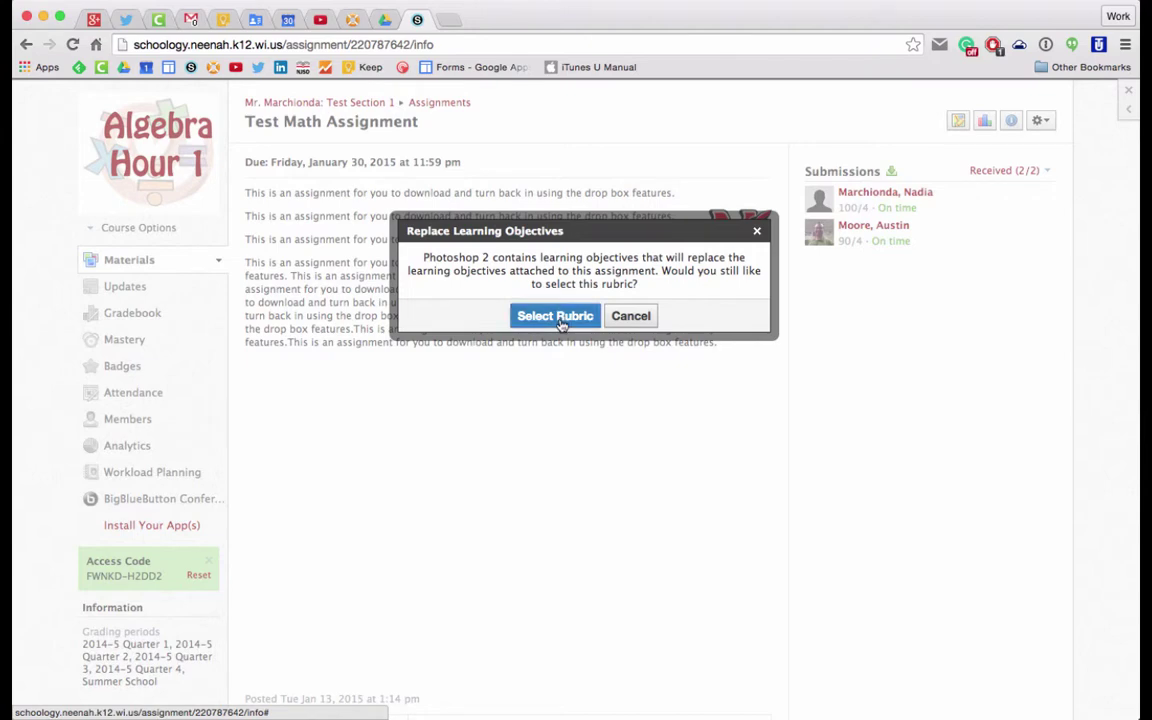
scroll(456, 548, "down", 3)
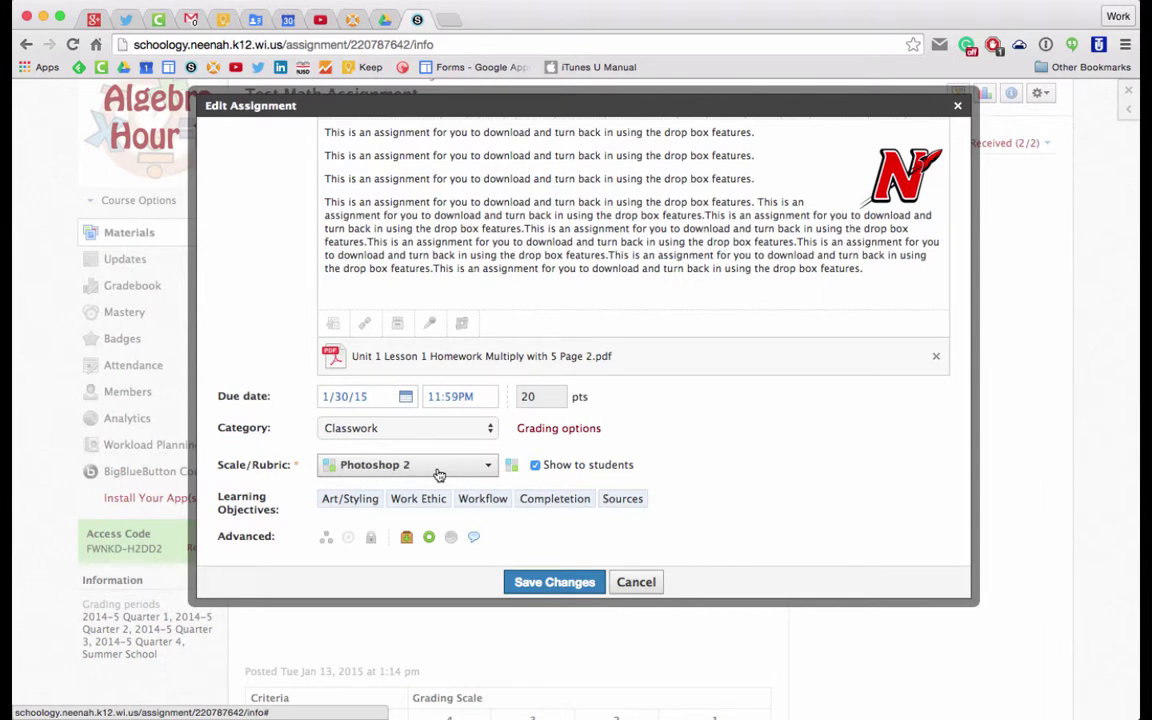
left_click(560, 586)
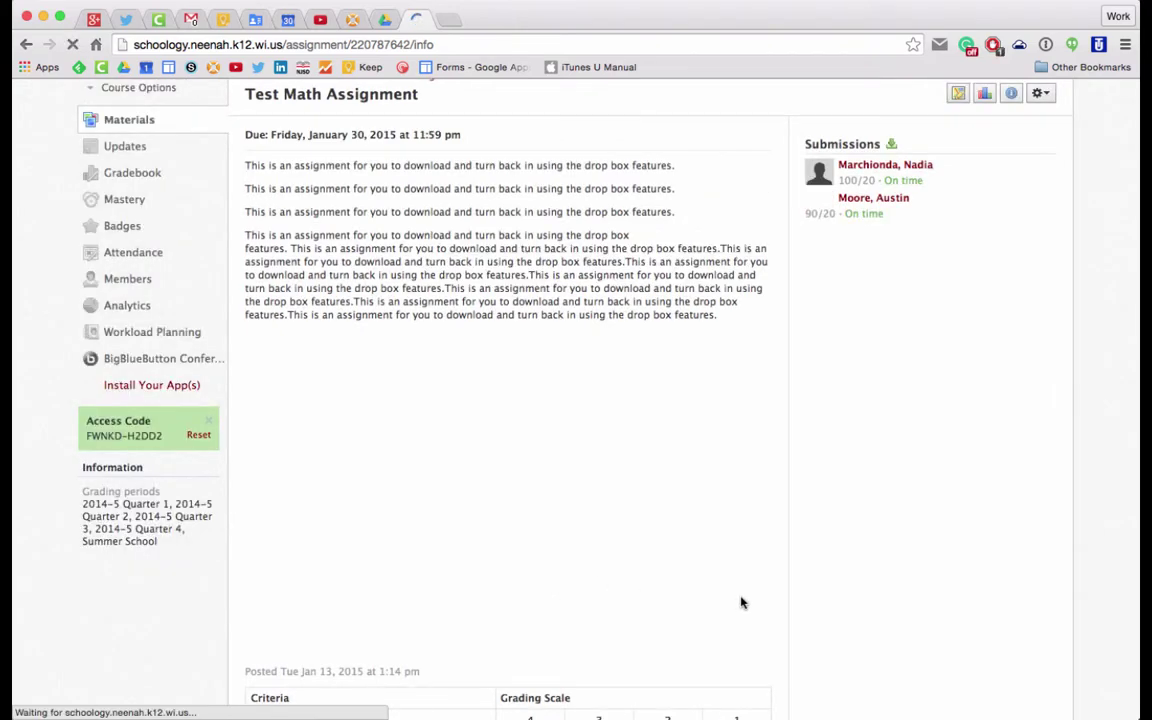
Step: Review the rubric on the assignment page, and view and close the grading rubric in the first student's submission
scroll(828, 609, "down", 10)
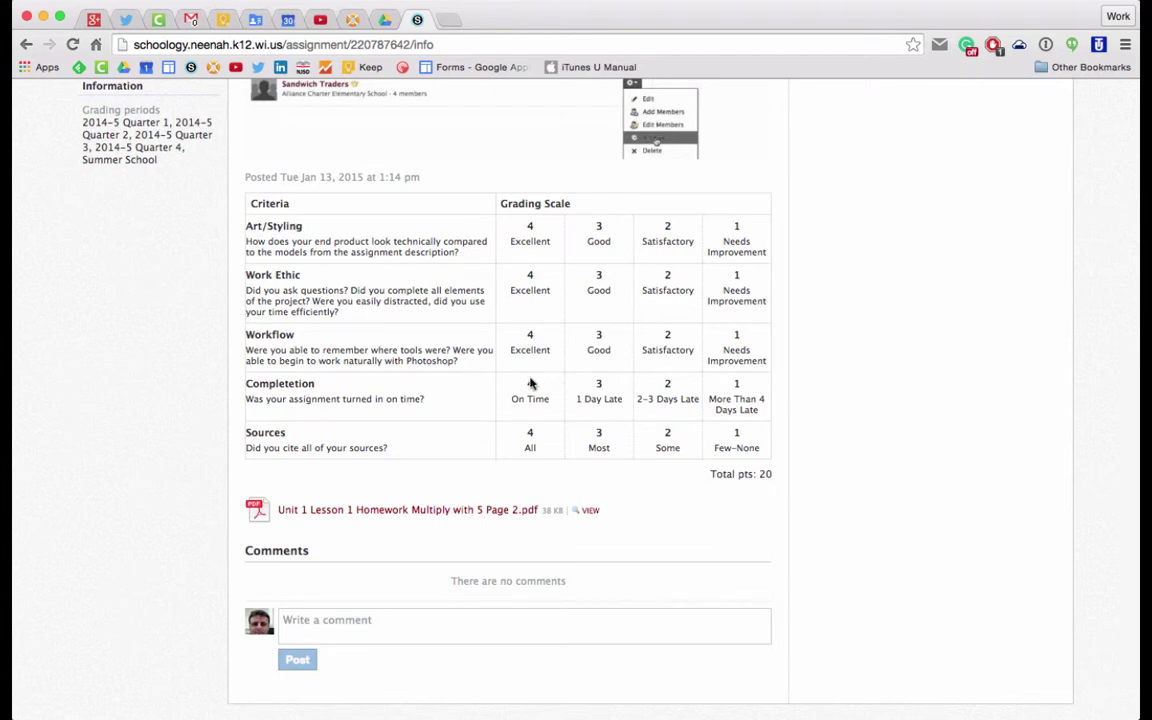
scroll(527, 366, "up", 10)
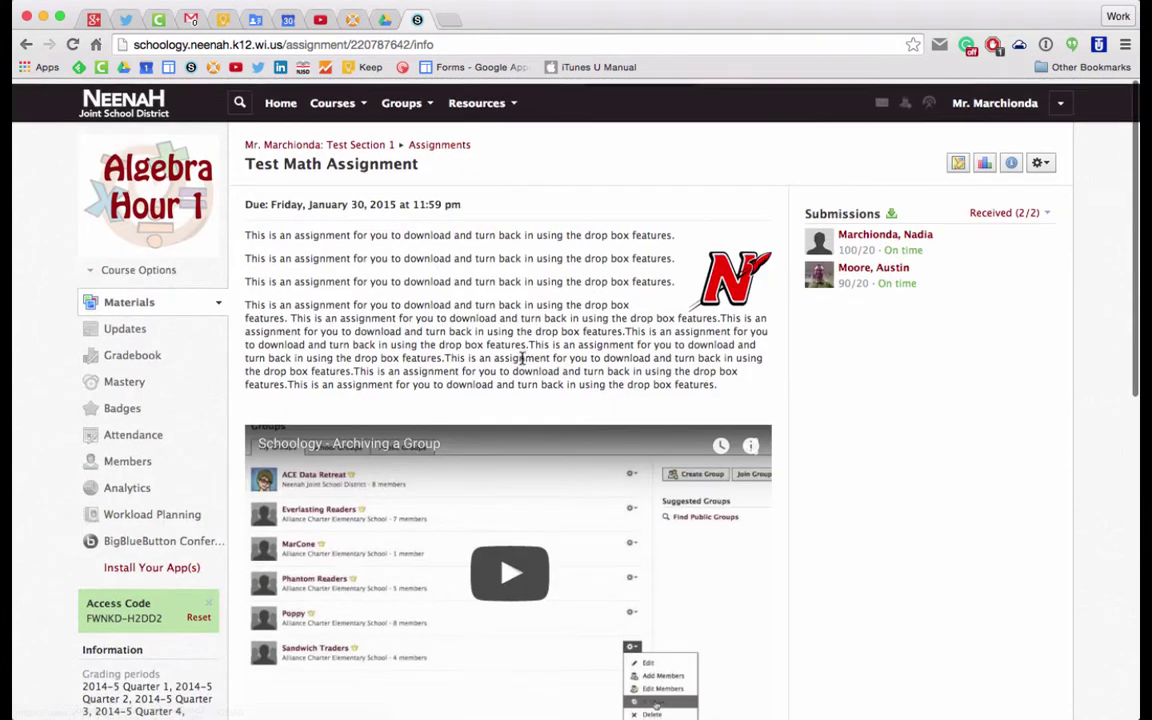
left_click(882, 231)
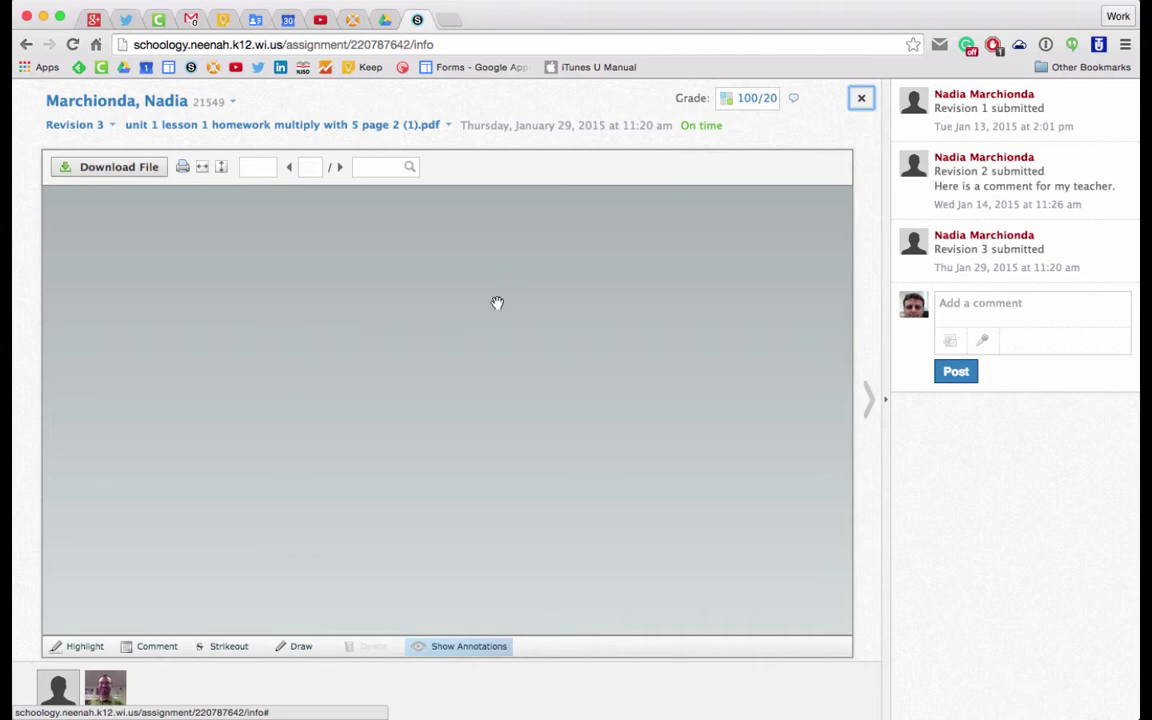
left_click(730, 103)
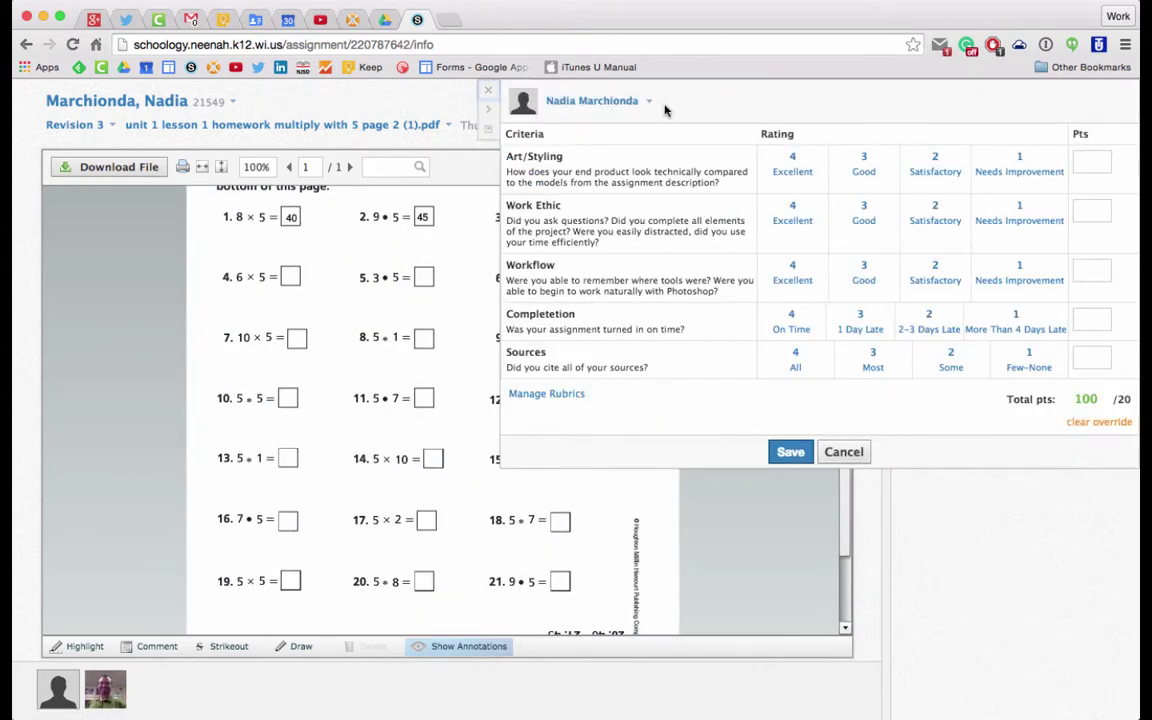
left_click(487, 89)
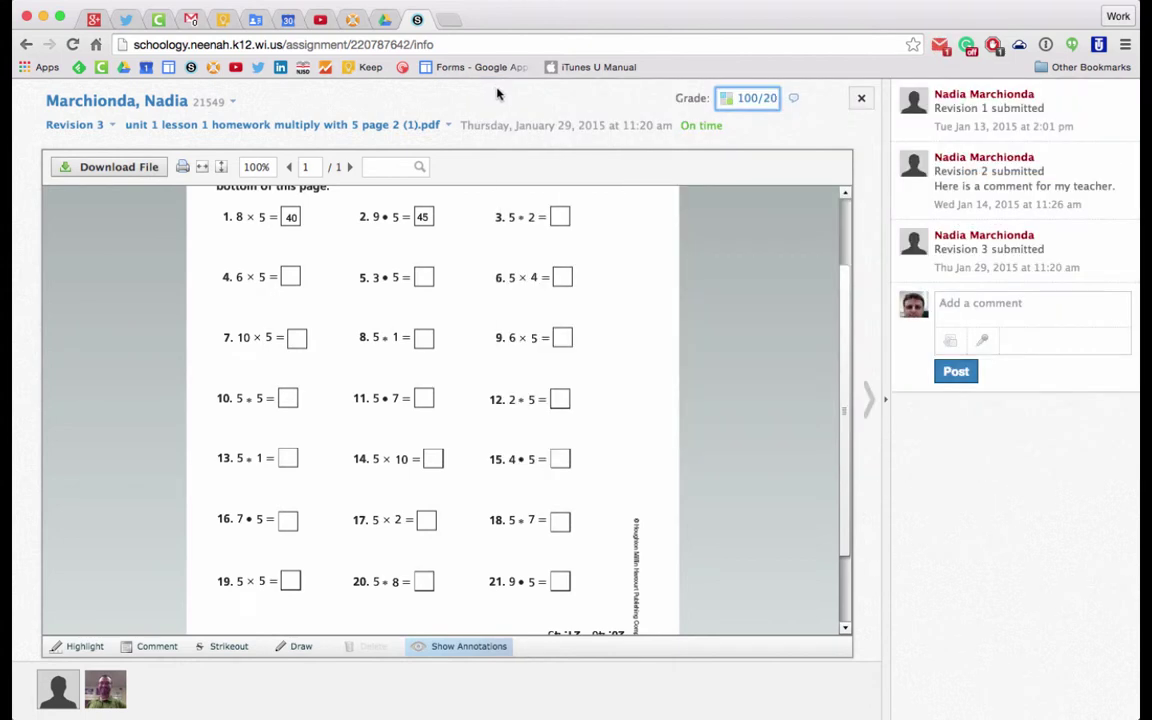
Step: Rate the first student's submission Art/Styling 2, Work Ethic 1, Workflow 2, Completetion 2 and Sources 2 in the rubric, and save
left_click(727, 104)
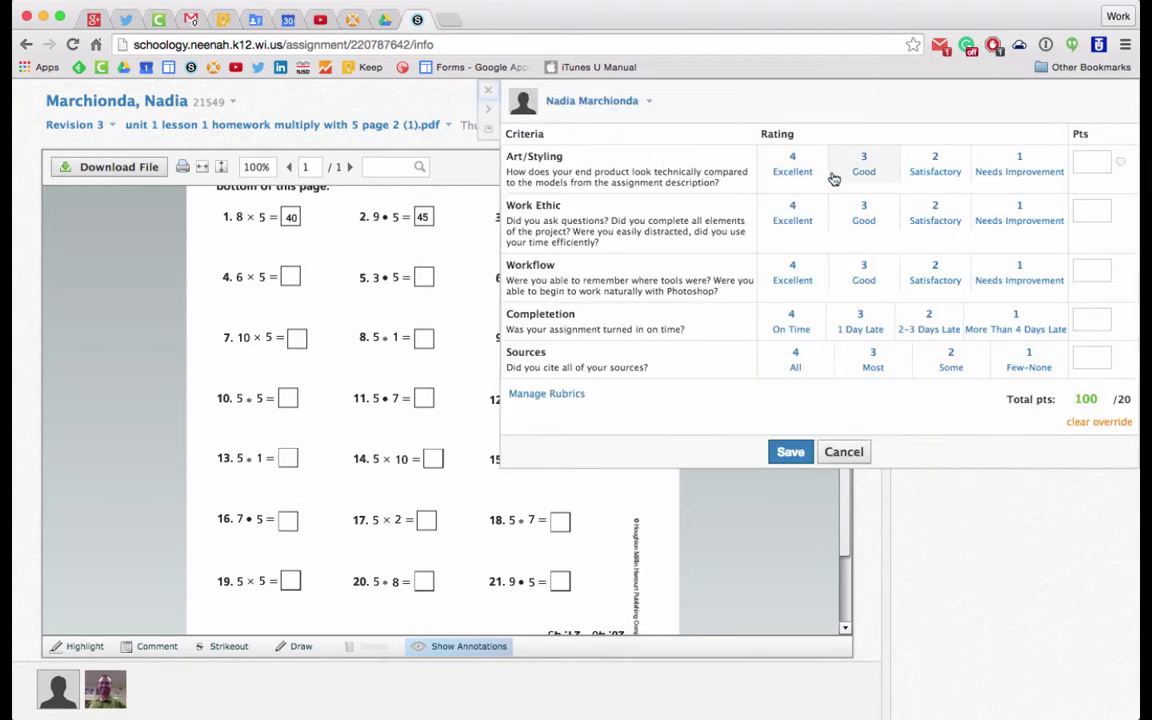
left_click(935, 164)
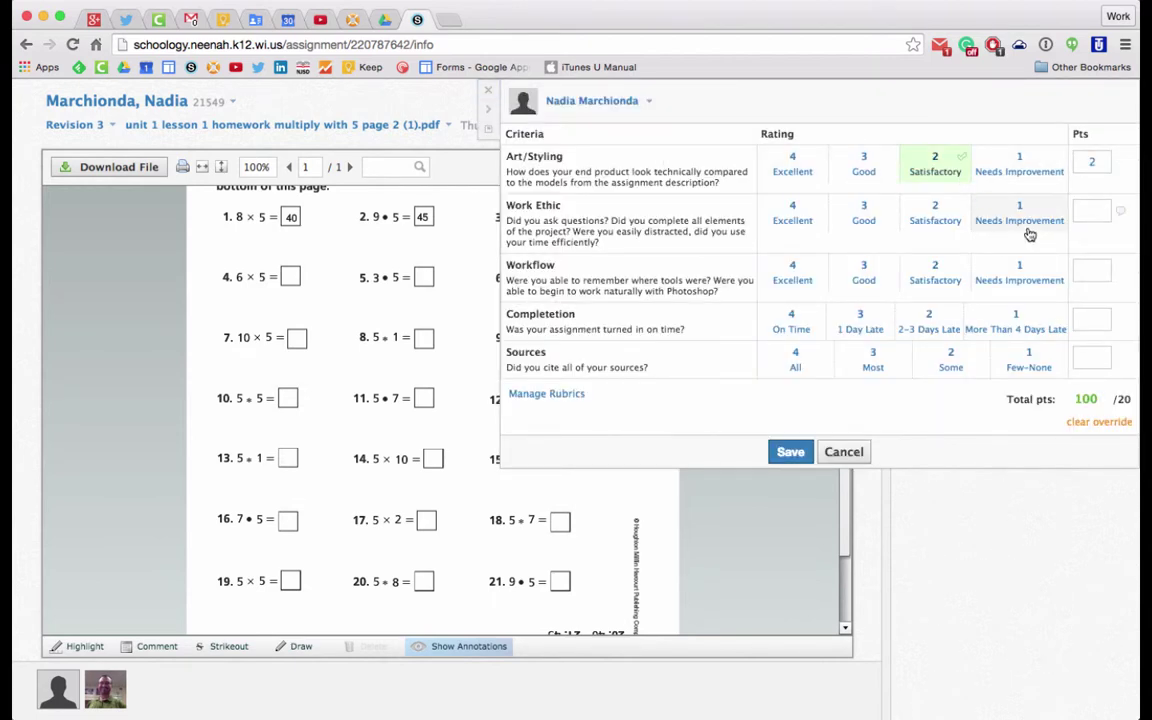
left_click(1019, 213)
left_click(935, 272)
left_click(930, 320)
left_click(948, 360)
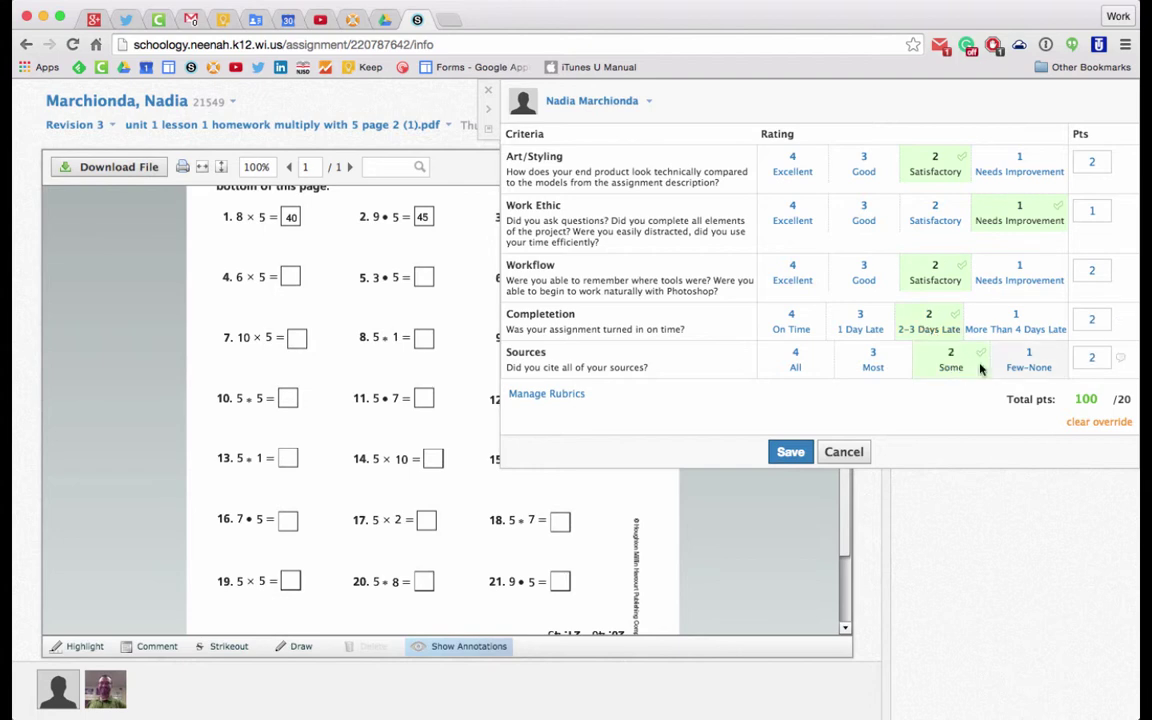
left_click(790, 455)
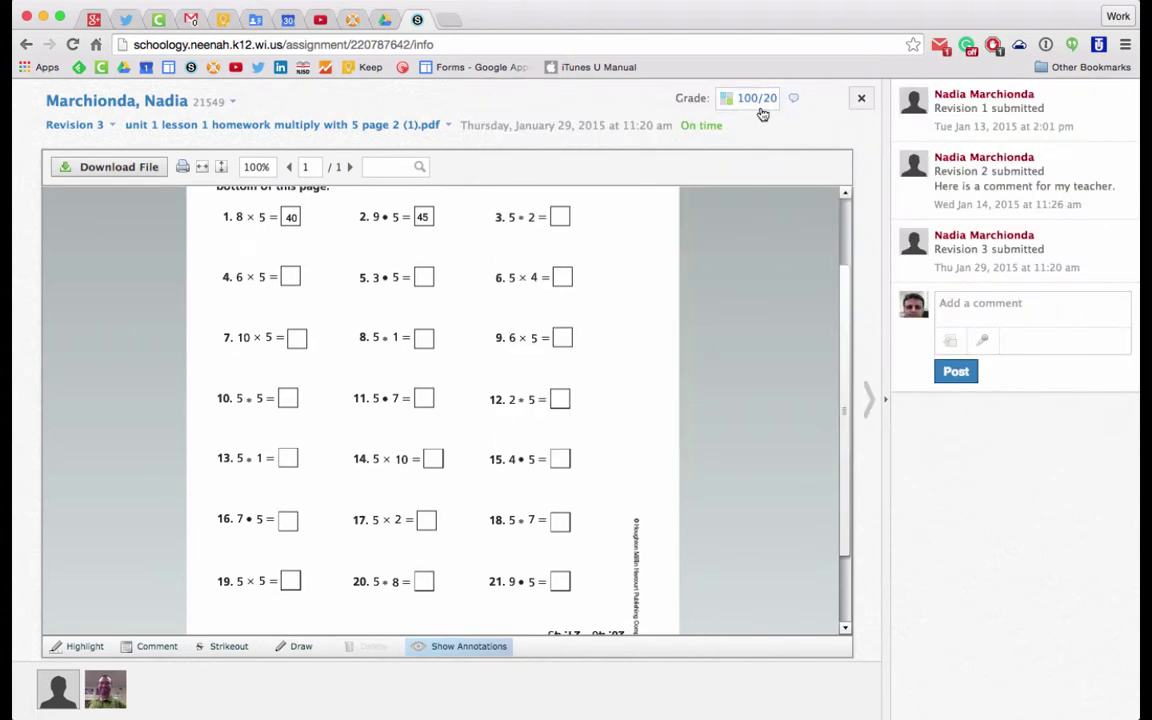
left_click(751, 101)
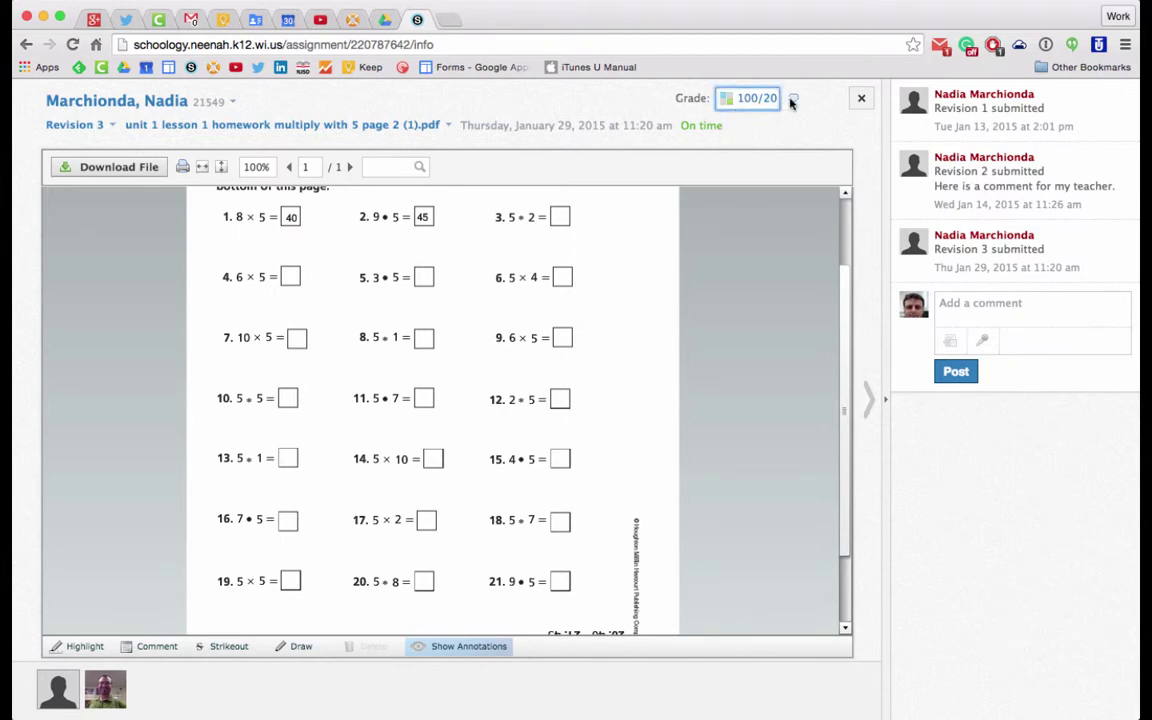
left_click(735, 104)
Step: Rate the second student's submission 4 on all five criteria of the rubric, and save
left_click(868, 400)
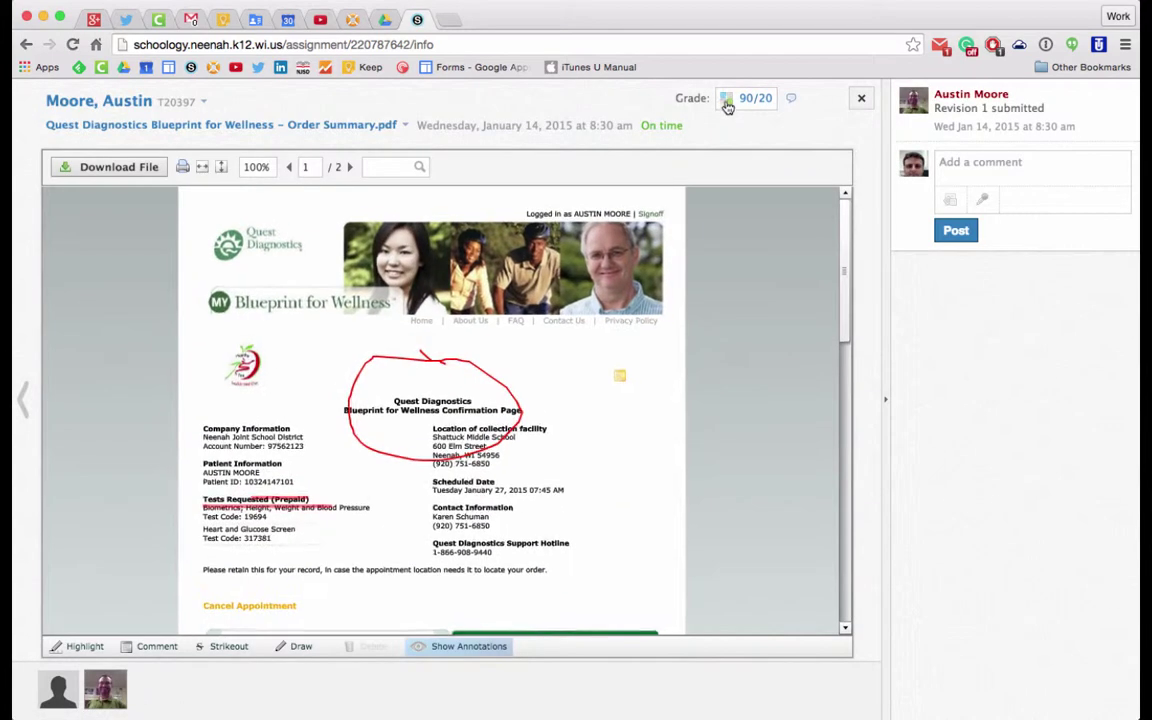
left_click(728, 104)
left_click(790, 166)
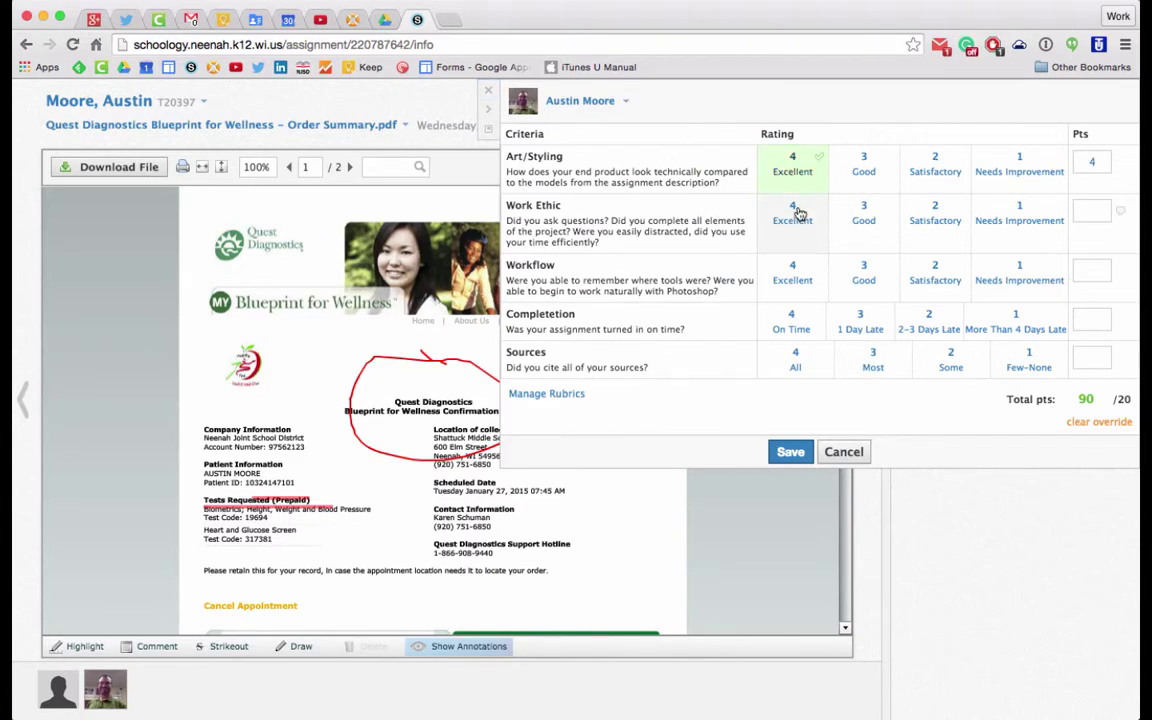
left_click(795, 214)
left_click(792, 278)
left_click(791, 322)
left_click(795, 362)
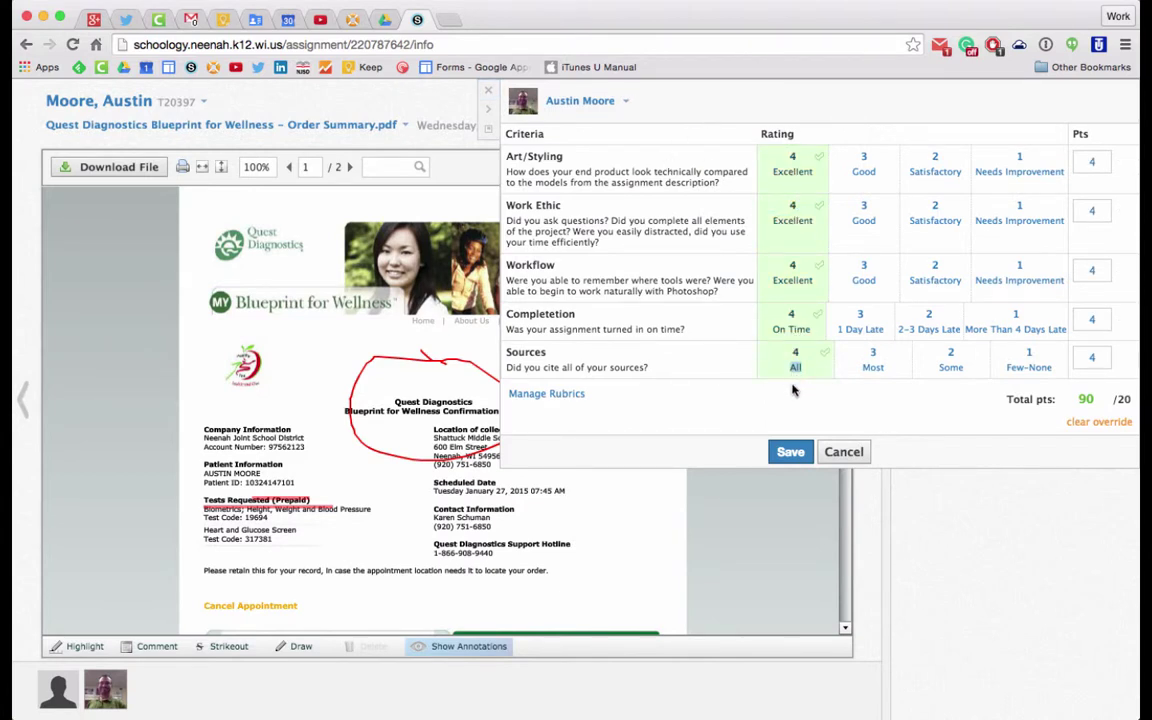
left_click(790, 459)
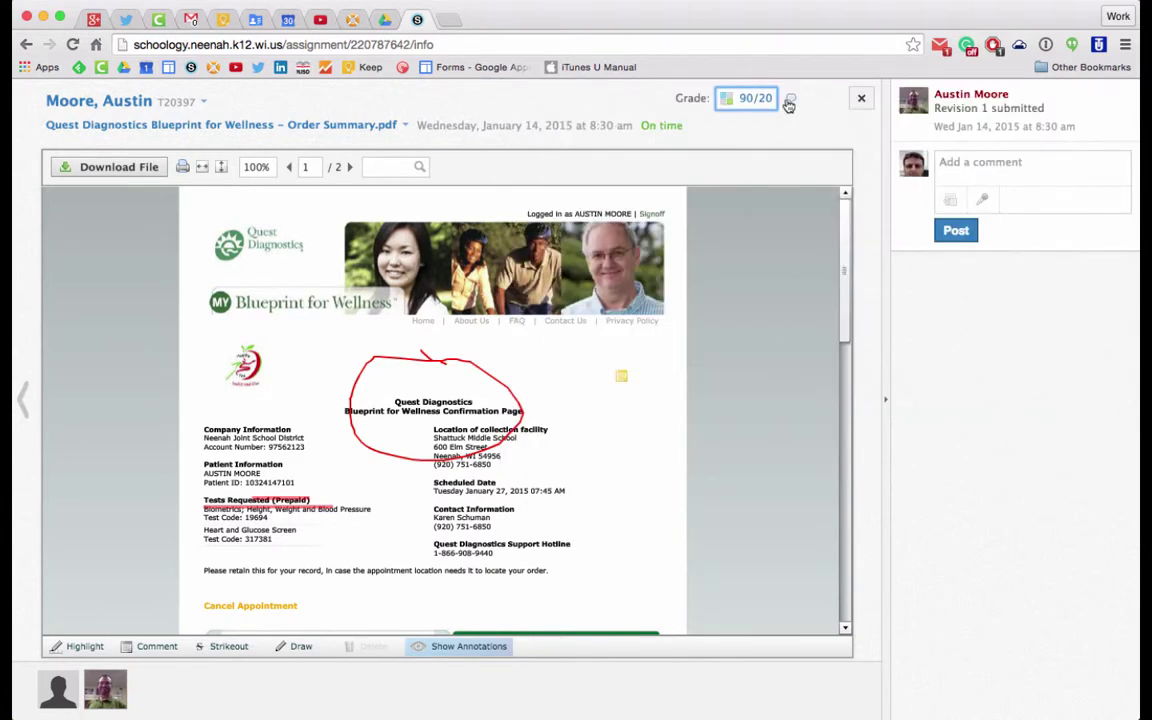